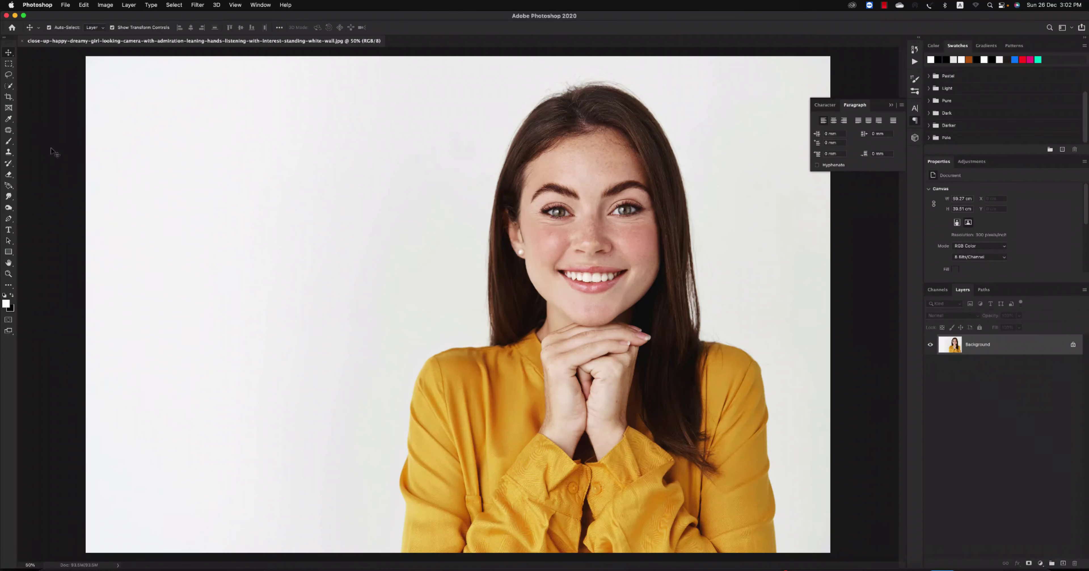
# Step: Crop the wide photo to a narrow portrait frame centred on the woman, trimming left background
pyautogui.click(8, 96)
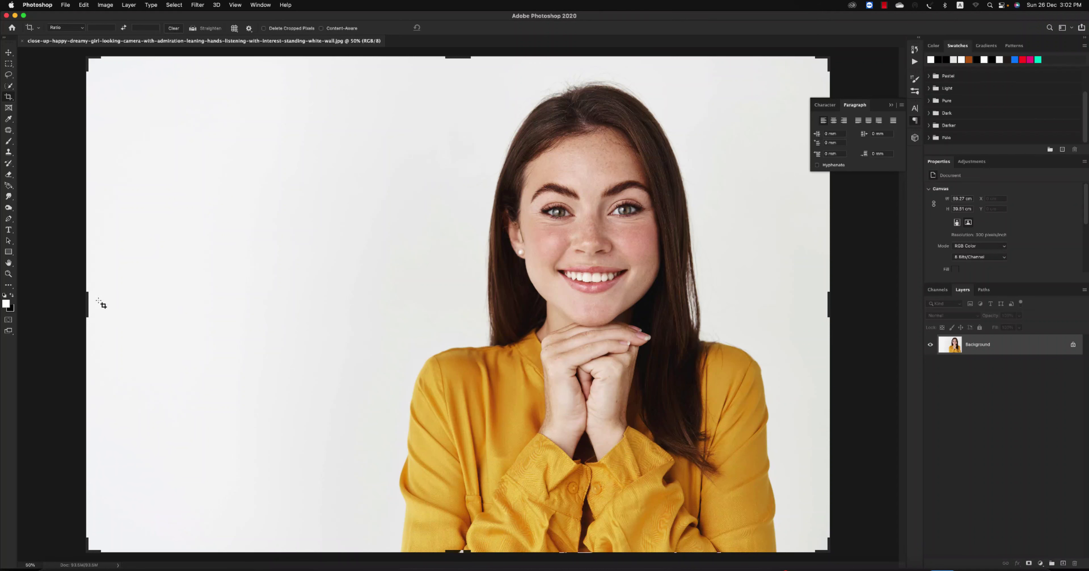
pyautogui.moveTo(87, 303); pyautogui.dragTo(214, 306)
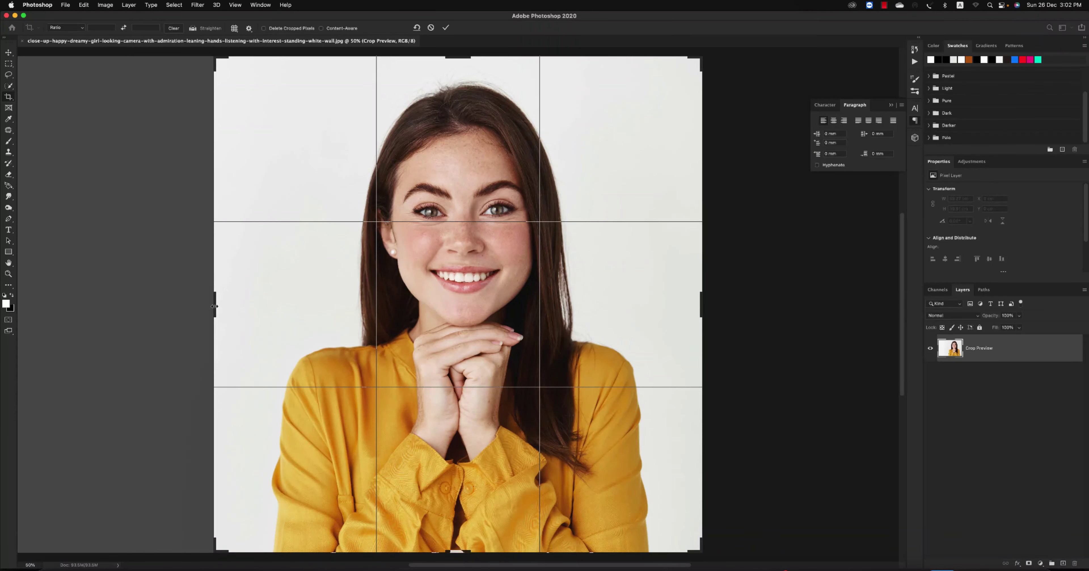
pyautogui.press('Return')
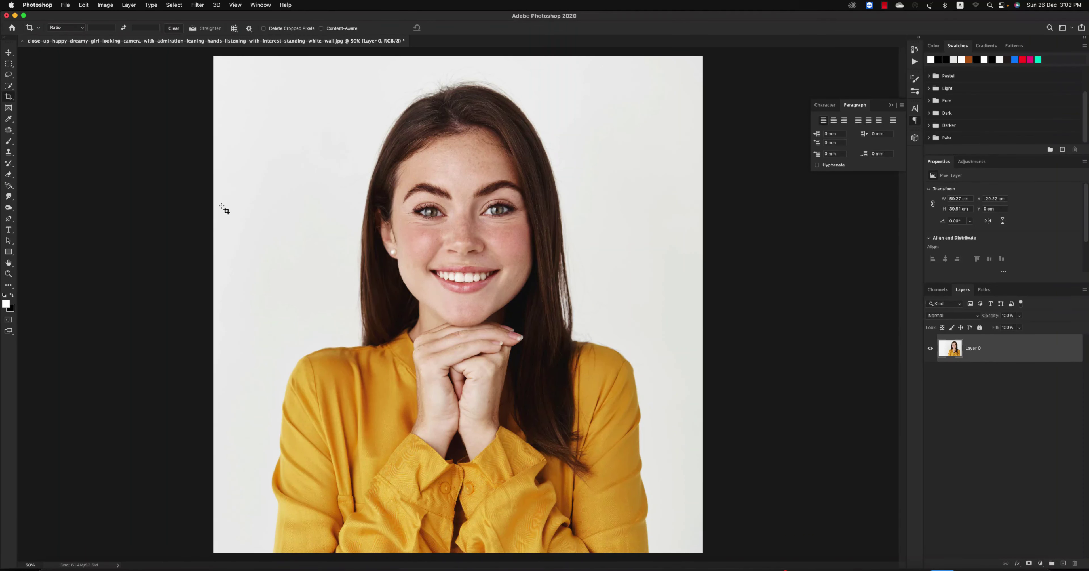
# Step: Sample the light grey wall colour with the Eyedropper for the rectangle fill
pyautogui.click(9, 252)
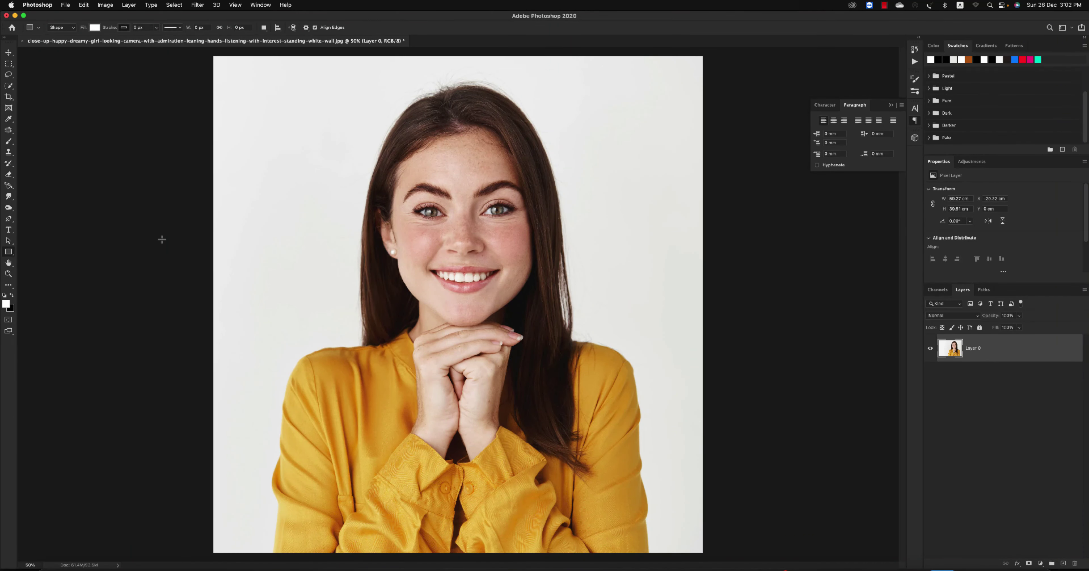
pyautogui.press('i')
pyautogui.click(664, 118)
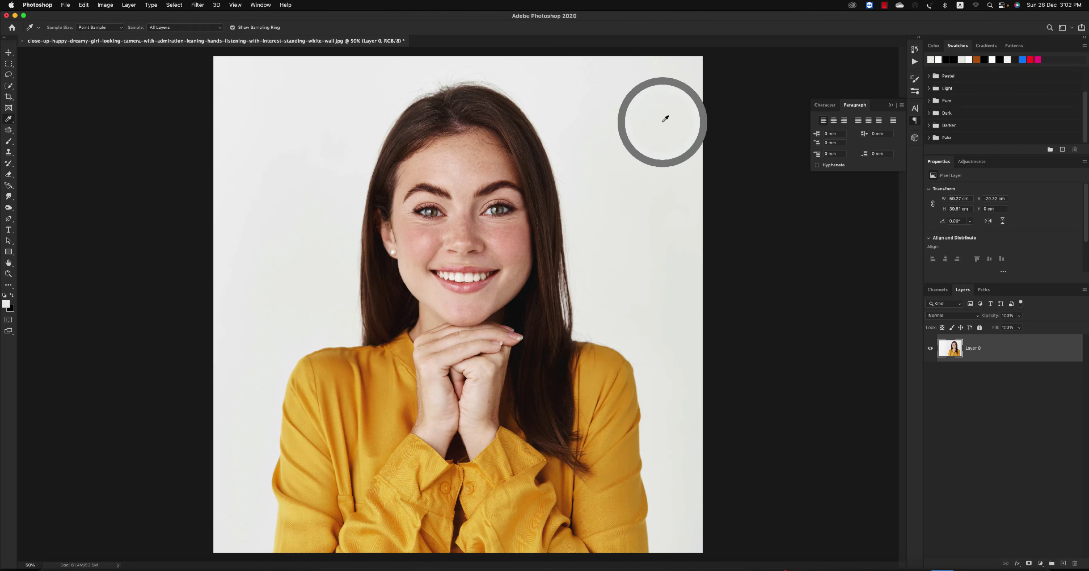
pyautogui.moveTo(665, 119); pyautogui.dragTo(656, 106)
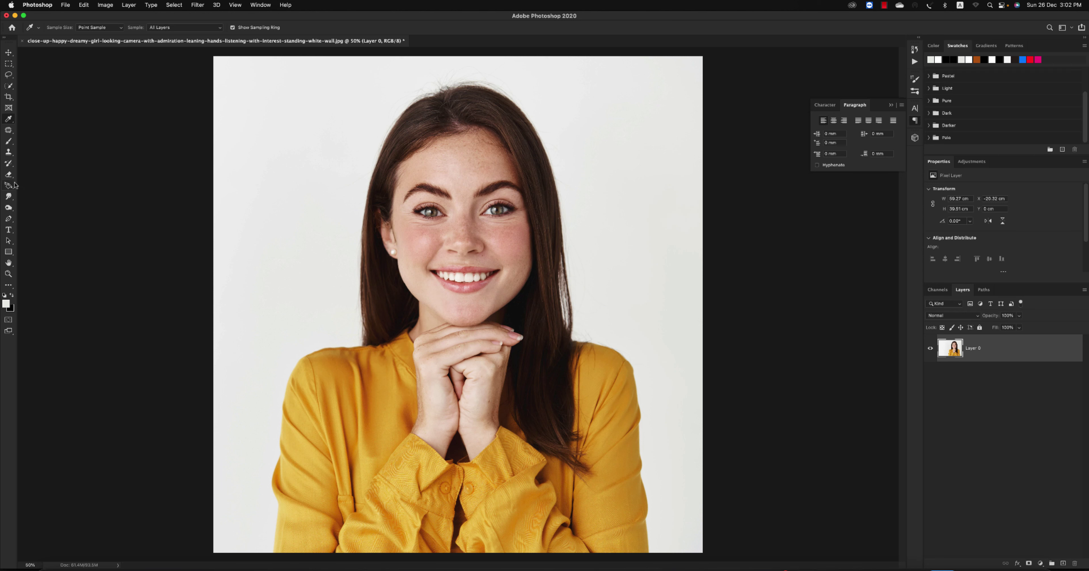
# Step: Draw a grey rectangle over the right half and stretch it to the top-right corner
pyautogui.click(9, 252)
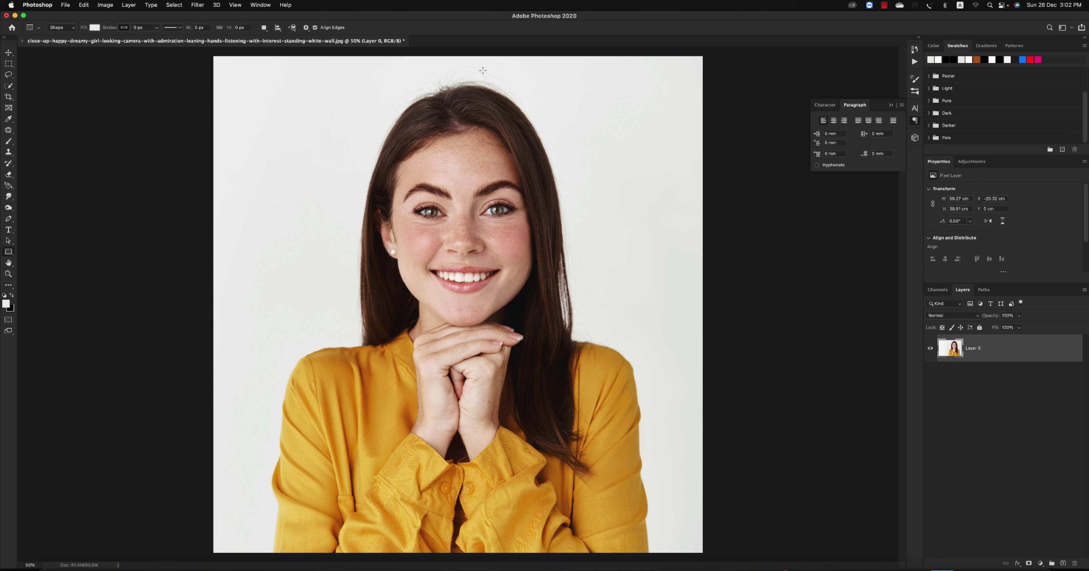
pyautogui.moveTo(463, 57)
pyautogui.mouseDown()
pyautogui.moveTo(677, 461)
pyautogui.moveTo(714, 542)
pyautogui.moveTo(705, 552)
pyautogui.mouseUp()
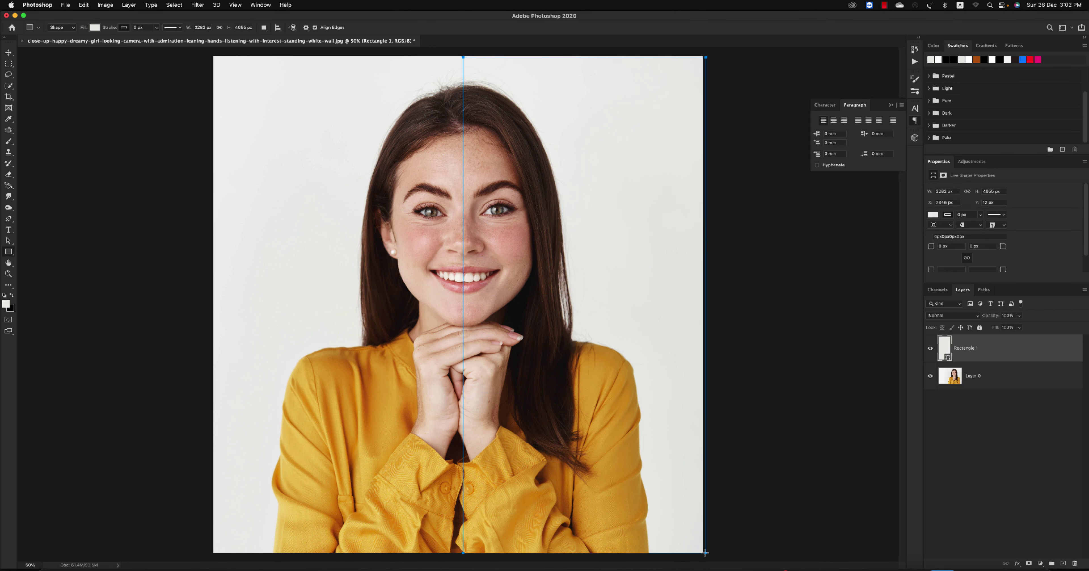
pyautogui.press('v')
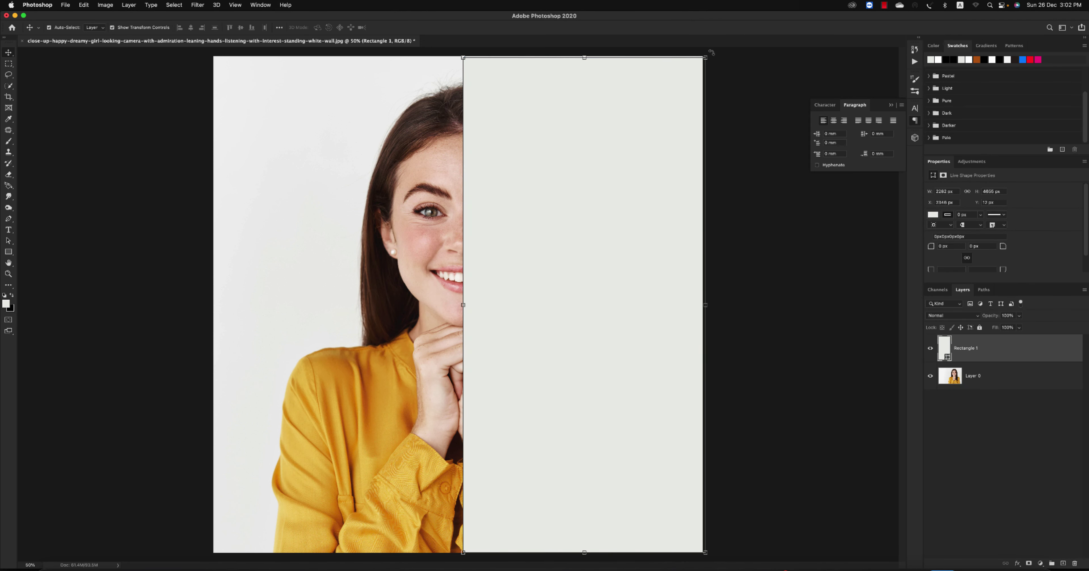
pyautogui.moveTo(707, 57); pyautogui.dragTo(708, 55)
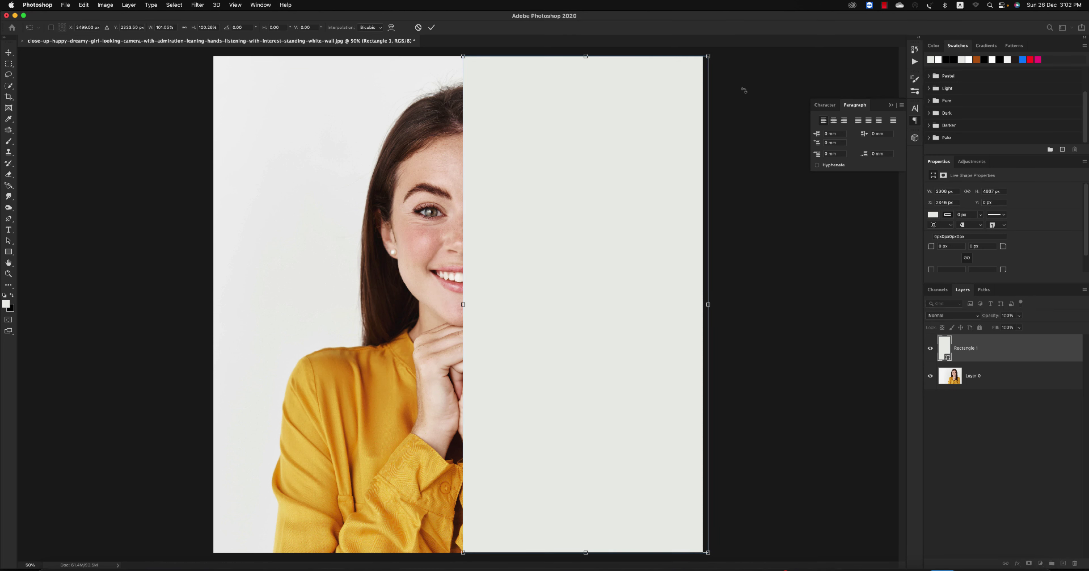
pyautogui.press('Return')
# Step: Rasterize Rectangle 1 and briefly preview it at lower opacity to check the face
pyautogui.rightClick(965, 343)
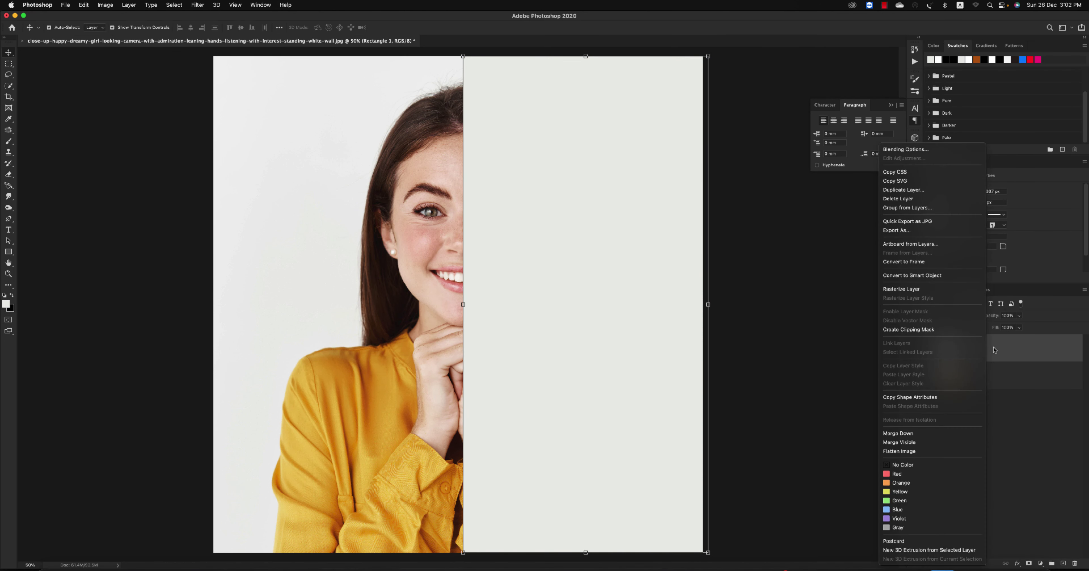
pyautogui.click(763, 294)
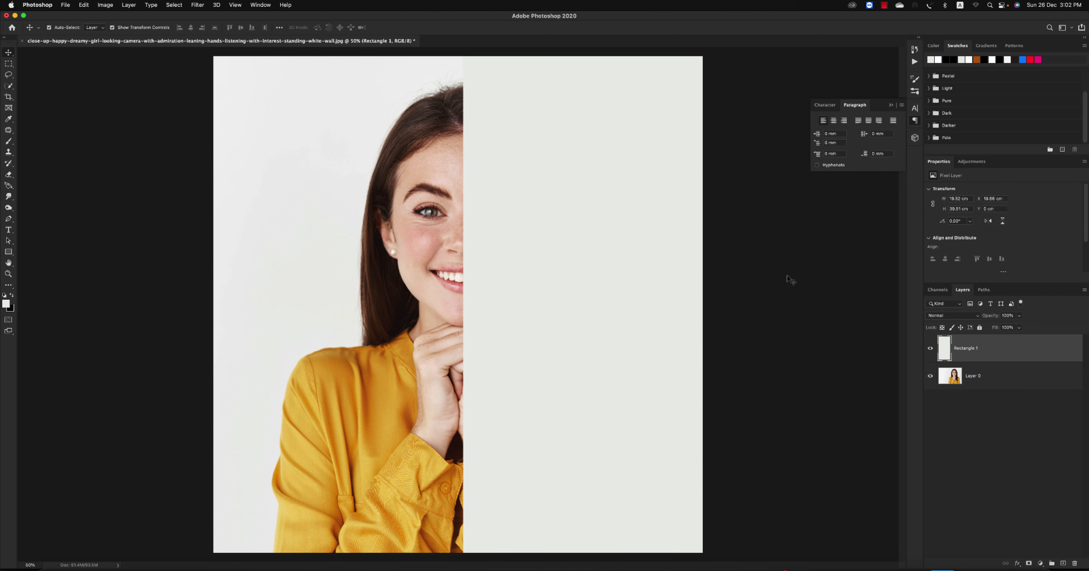
pyautogui.click(1020, 315)
pyautogui.moveTo(1018, 326); pyautogui.dragTo(1004, 327)
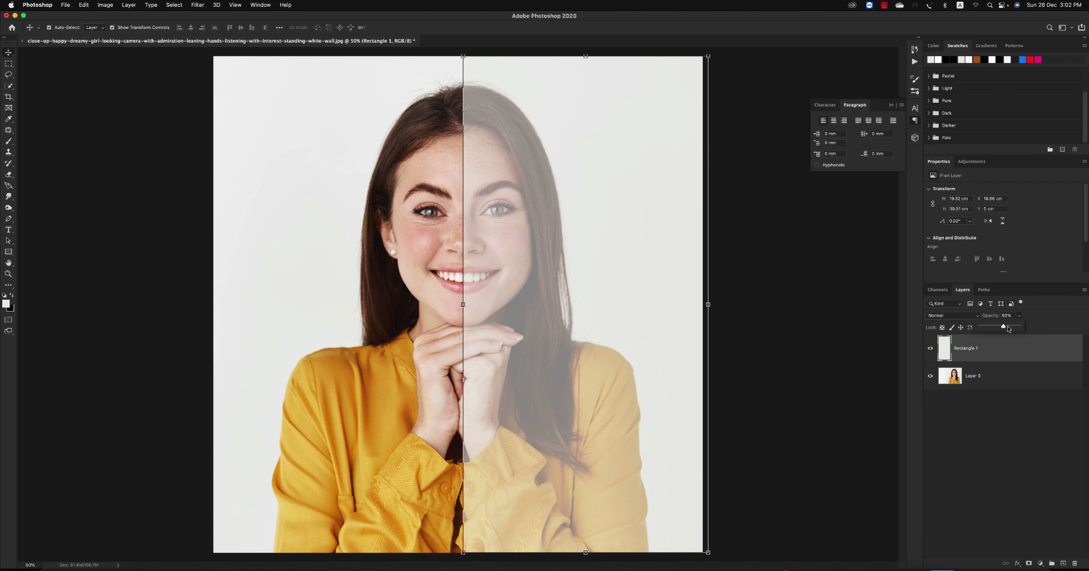
pyautogui.press('Escape')
# Step: Move the grey rectangle's left edge slightly left to line up with the face's middle
pyautogui.click(803, 333)
pyautogui.click(568, 252)
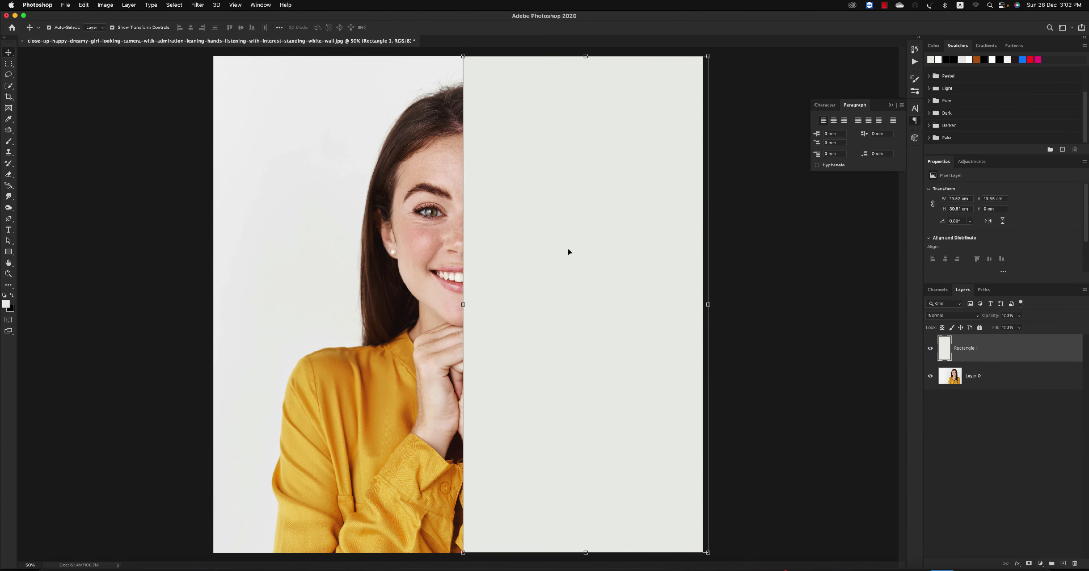
pyautogui.moveTo(462, 304); pyautogui.dragTo(458, 305)
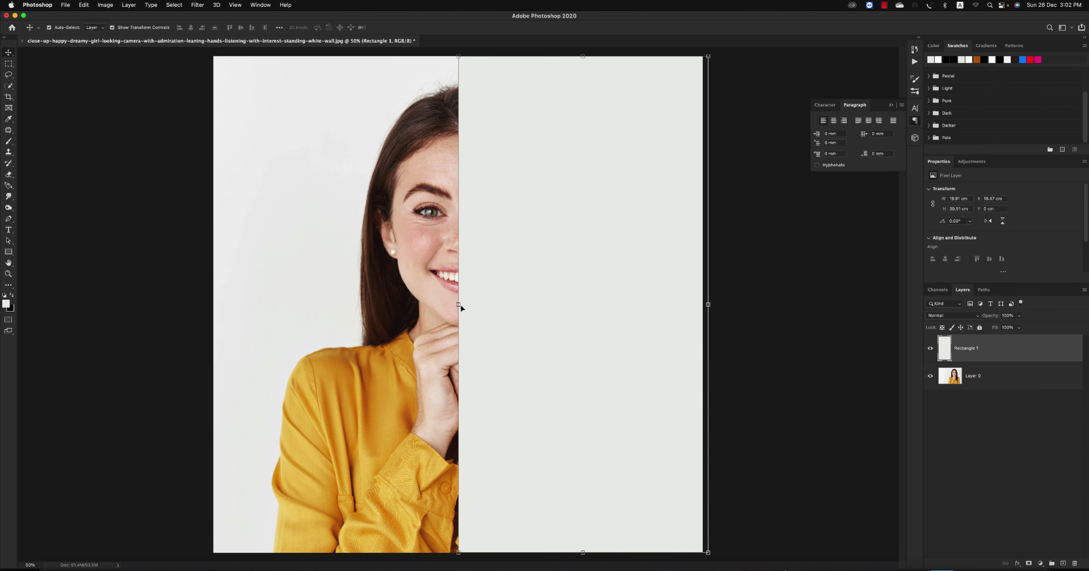
pyautogui.press('Return')
# Step: Open text.tif and drop its 'Work Hard Dream Big Stay Humble' layer onto the grey half
pyautogui.click(67, 5)
pyautogui.click(75, 24)
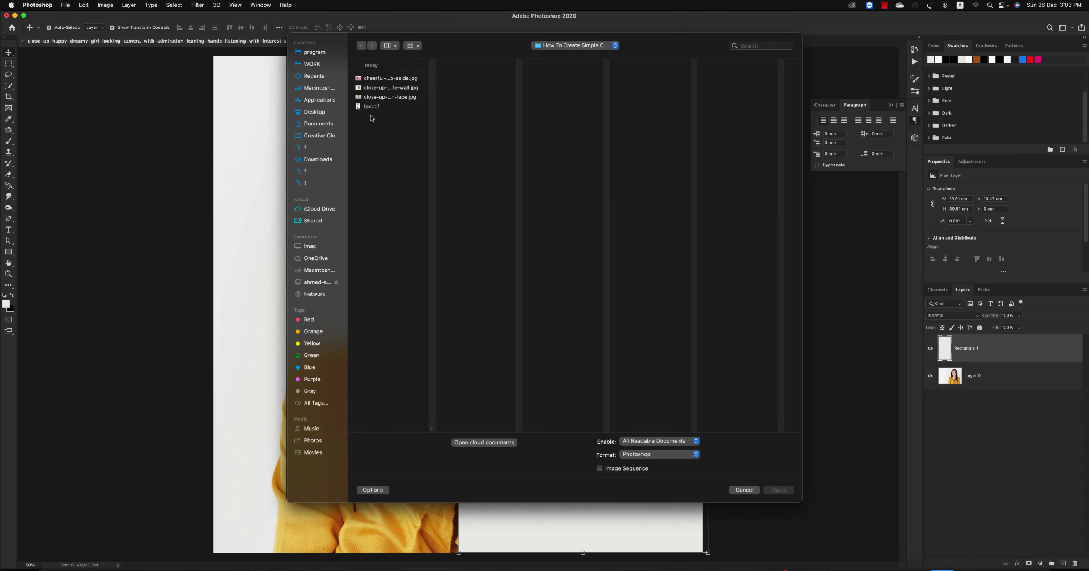
pyautogui.doubleClick(371, 106)
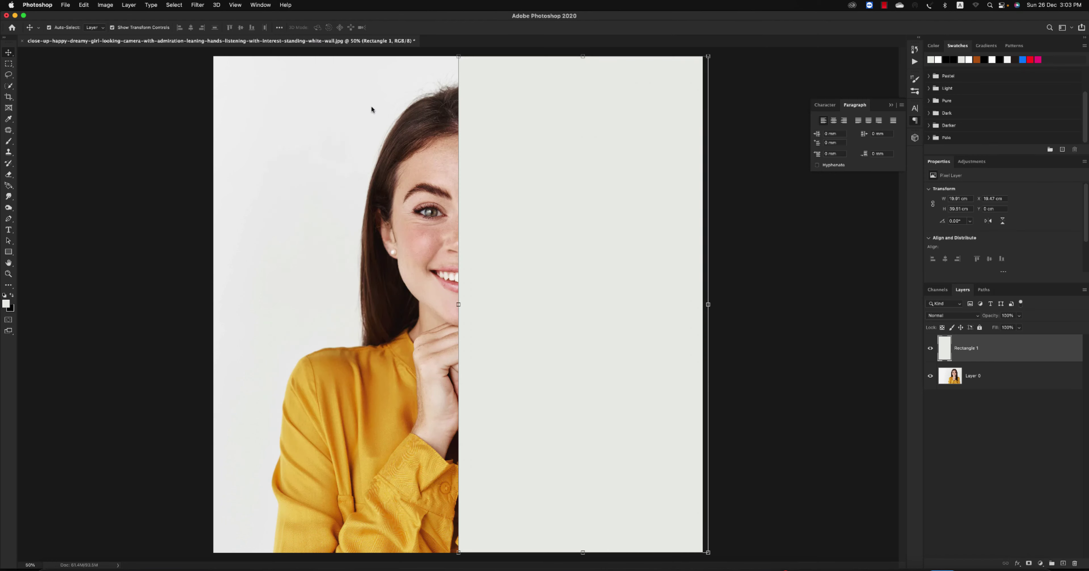
pyautogui.moveTo(452, 199); pyautogui.dragTo(239, 45)
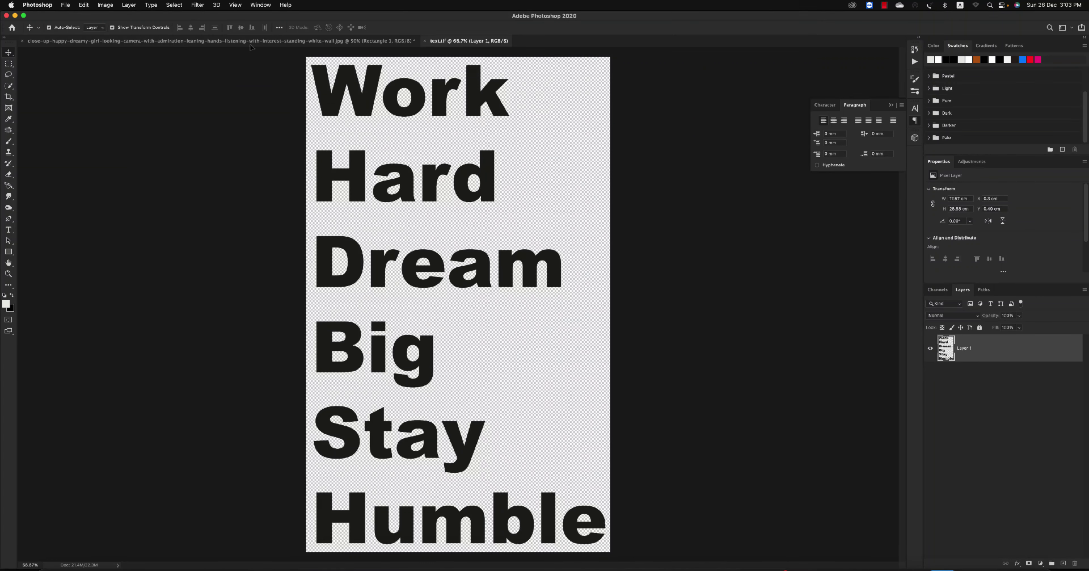
pyautogui.moveTo(625, 170); pyautogui.dragTo(562, 301)
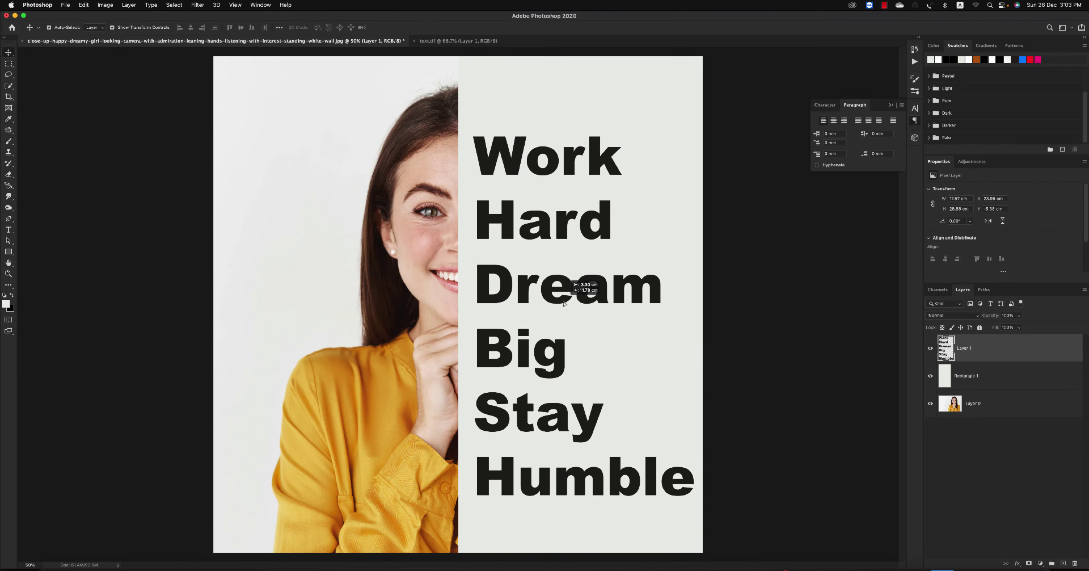
# Step: Give the lettering Fill Opacity 0 and a Shallow knockout in Blending Options
pyautogui.rightClick(991, 345)
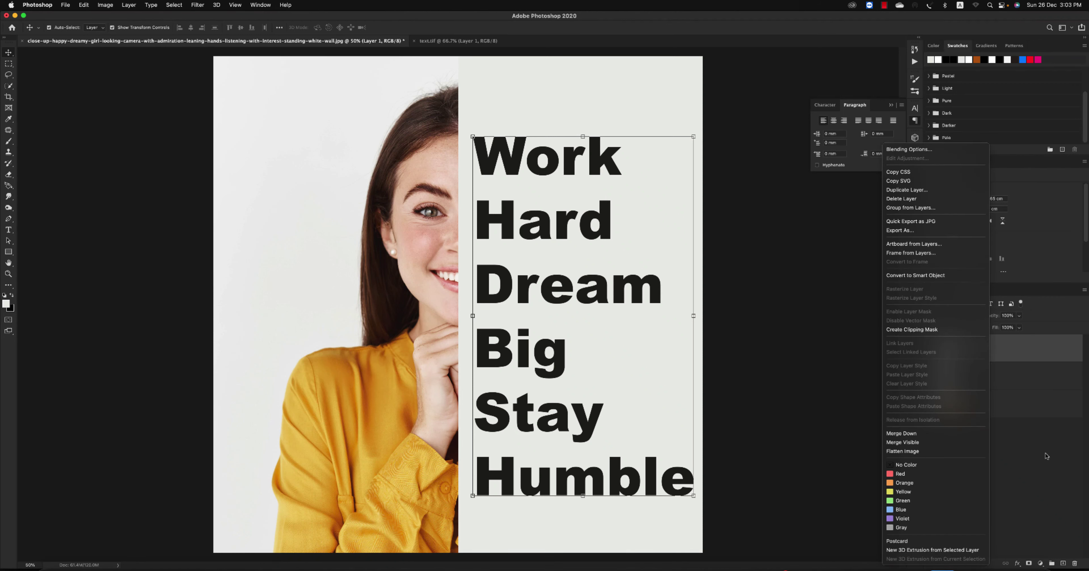
pyautogui.click(1018, 562)
pyautogui.click(1038, 451)
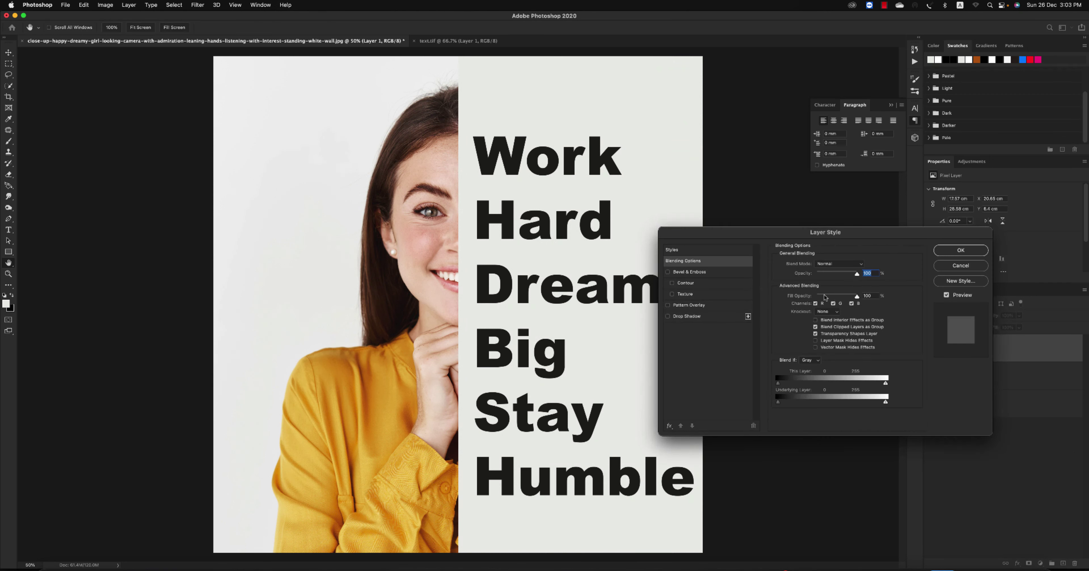
pyautogui.moveTo(858, 295); pyautogui.dragTo(802, 299)
pyautogui.click(825, 312)
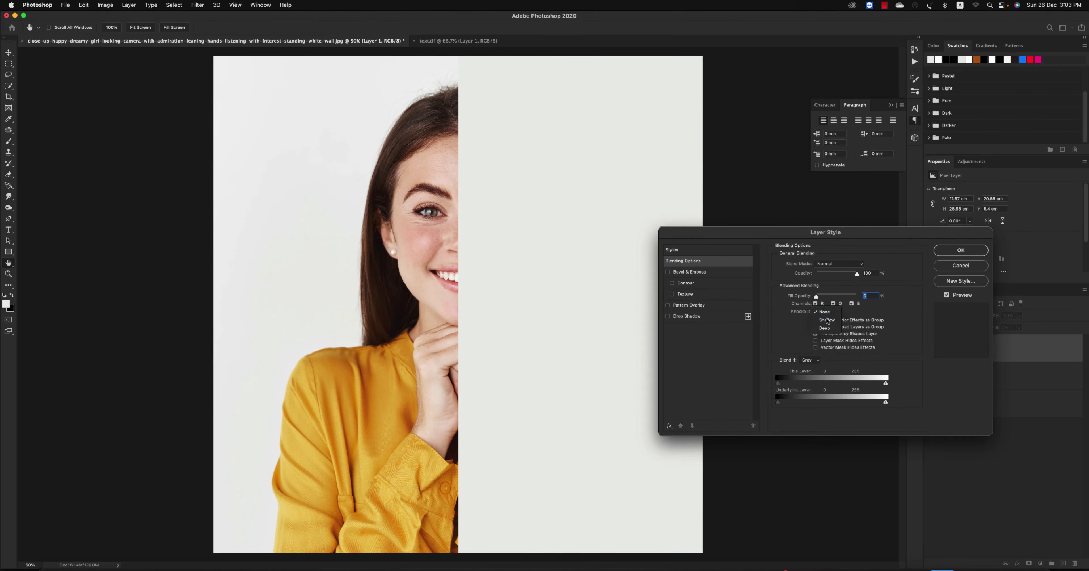
pyautogui.click(826, 319)
pyautogui.click(948, 251)
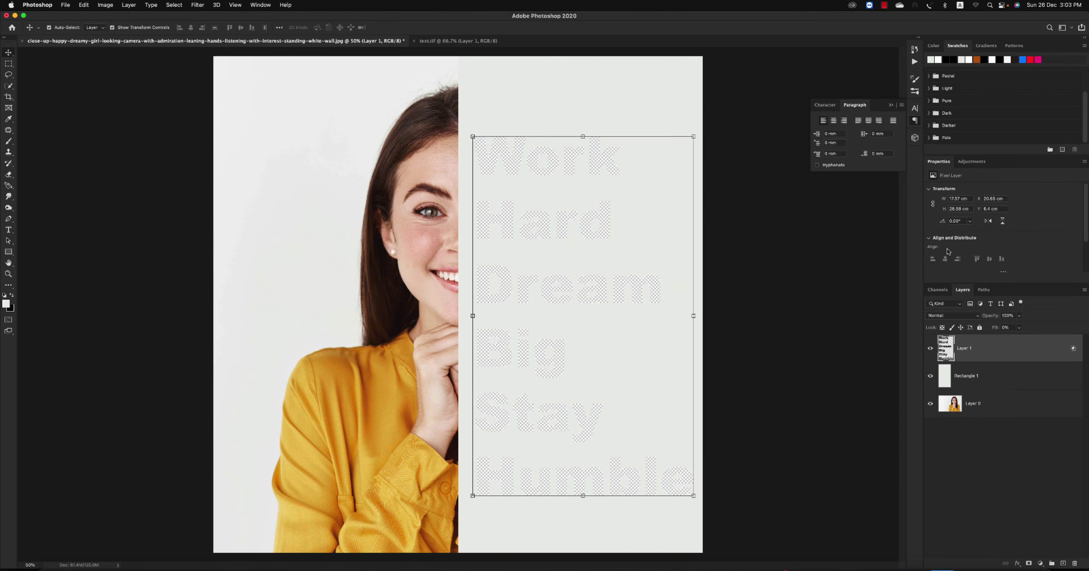
# Step: Select the lettering together with Rectangle 1 and start Group from Layers
pyautogui.click(995, 376)
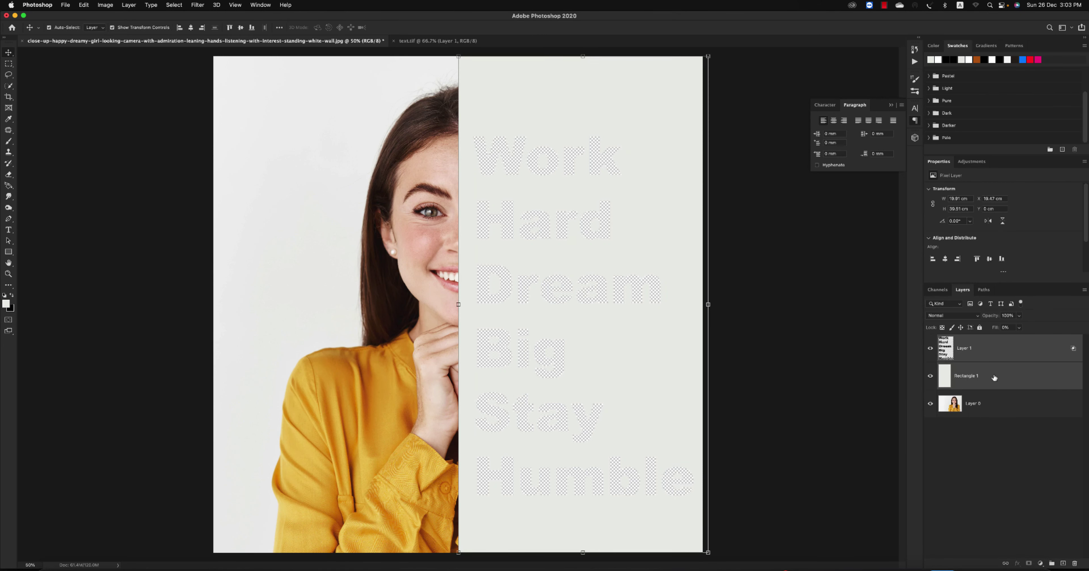
pyautogui.rightClick(995, 377)
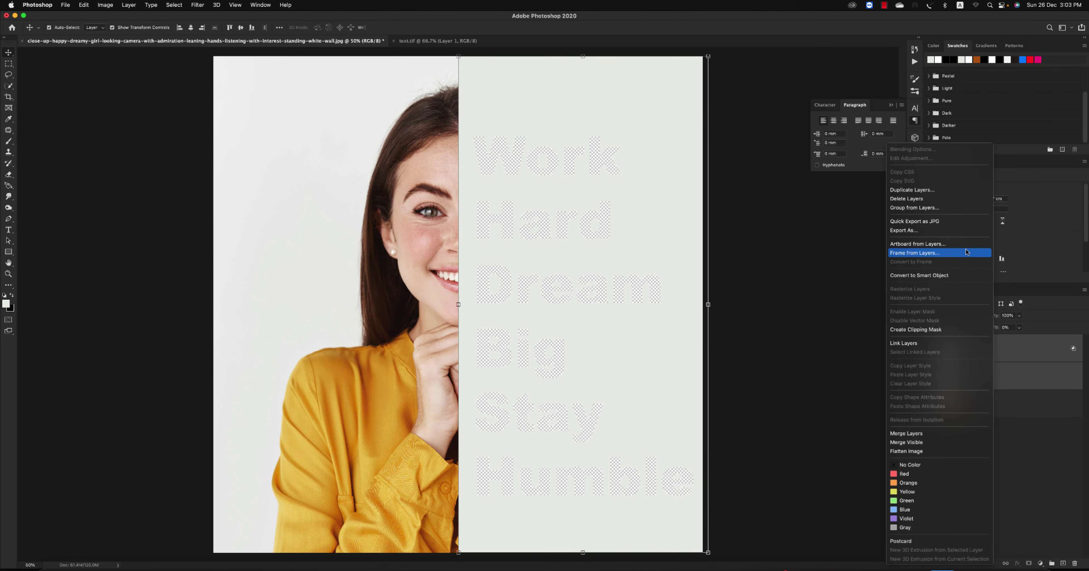
pyautogui.press('Return')
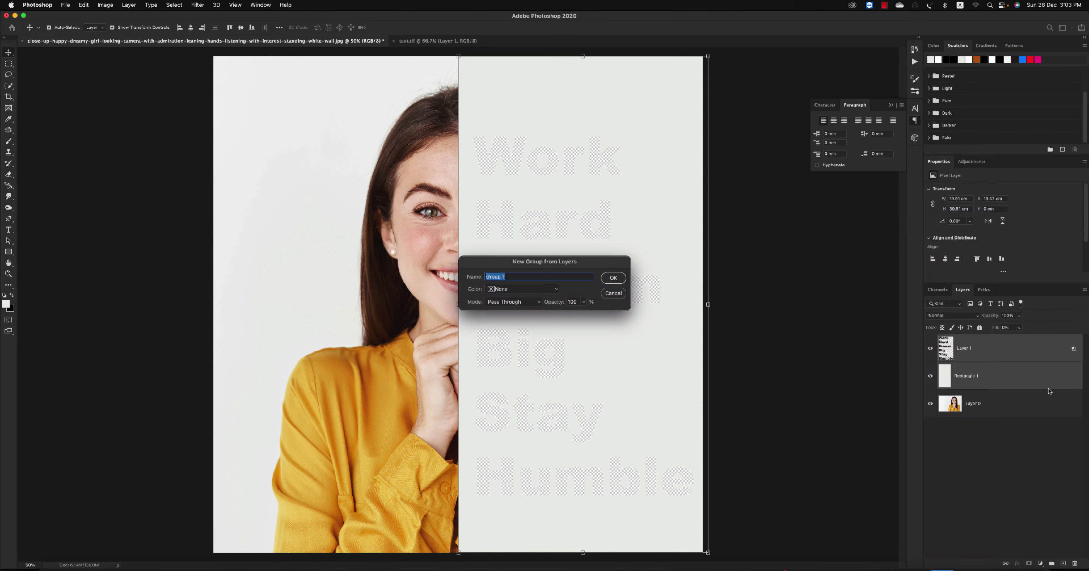
# Step: Confirm the group, then shift the lettering left and narrow it to about 14.49 cm
pyautogui.click(613, 275)
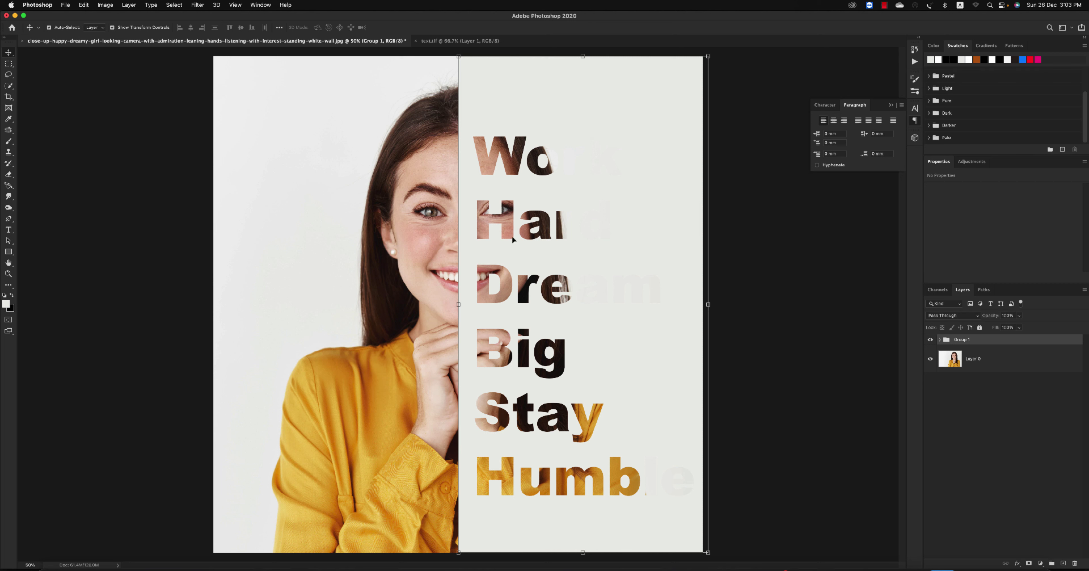
pyautogui.moveTo(513, 239); pyautogui.dragTo(501, 232)
pyautogui.moveTo(688, 317); pyautogui.dragTo(649, 317)
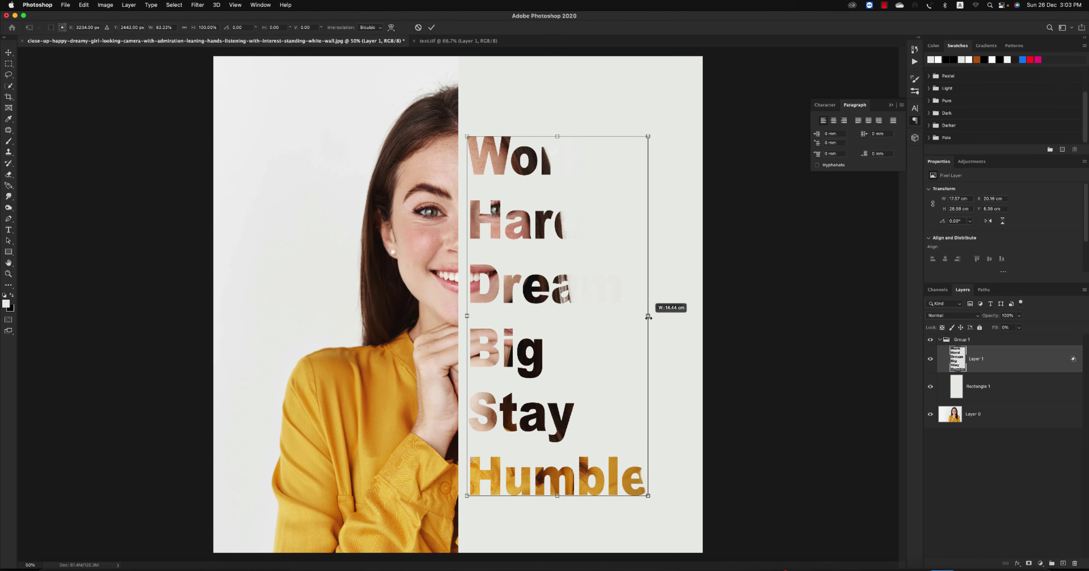
pyautogui.moveTo(649, 318); pyautogui.dragTo(645, 315)
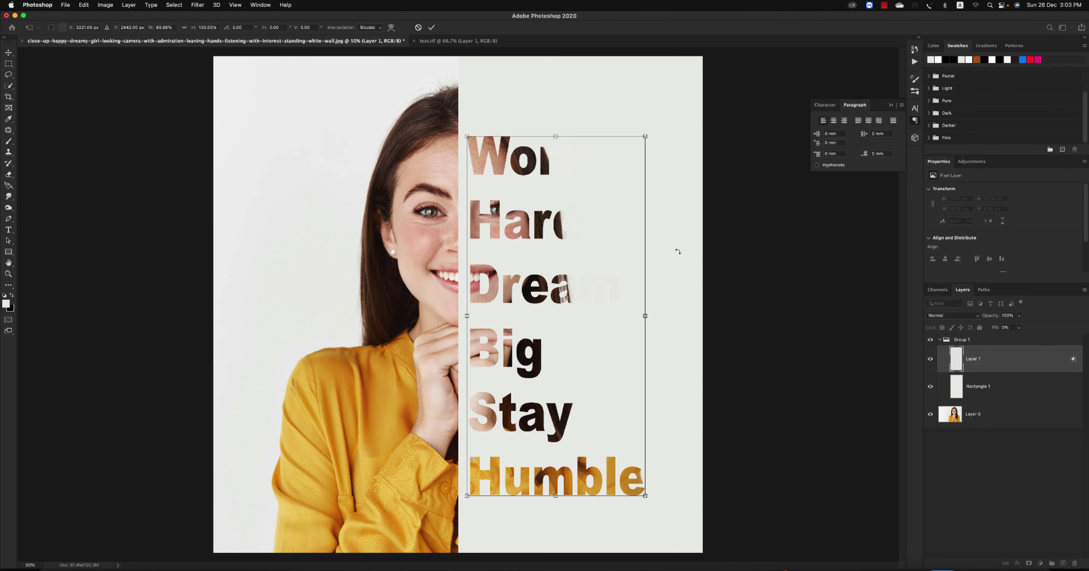
# Step: Shift the light panel left, narrow it from the right, and enlarge the knockout text
pyautogui.click(664, 131)
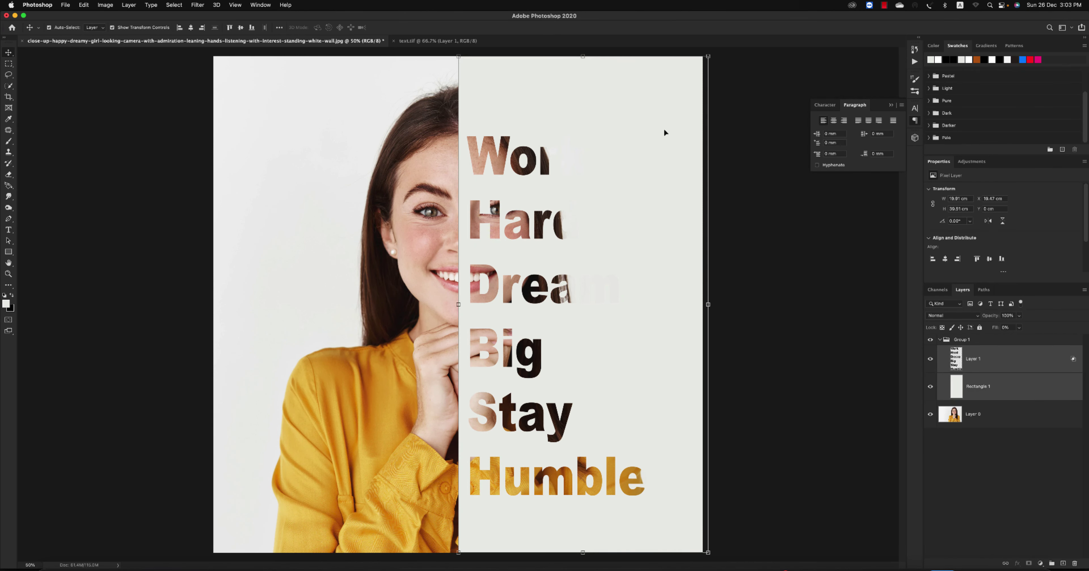
pyautogui.moveTo(667, 157); pyautogui.dragTo(652, 161)
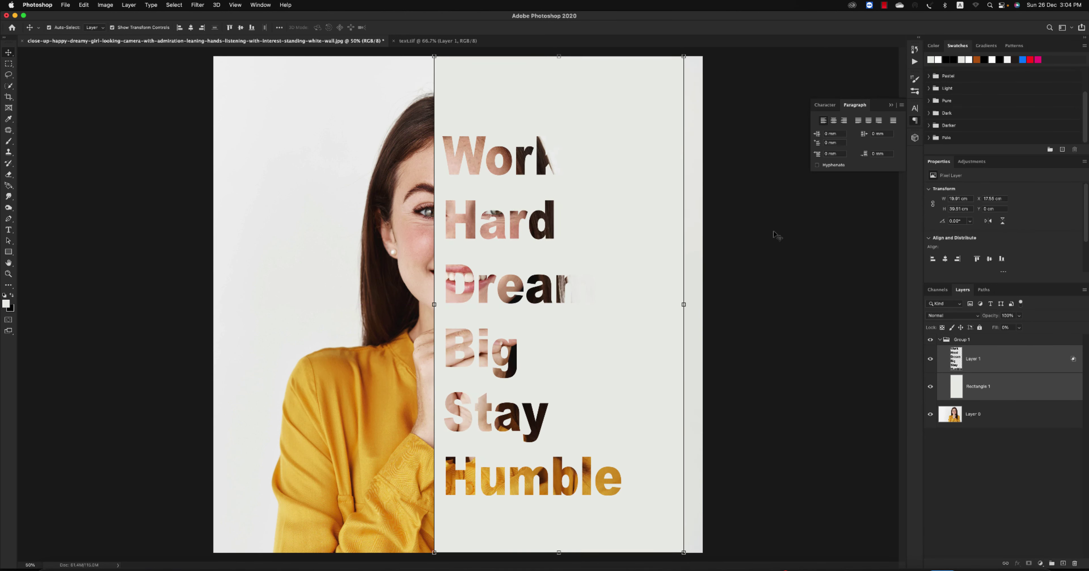
pyautogui.moveTo(684, 304); pyautogui.dragTo(642, 308)
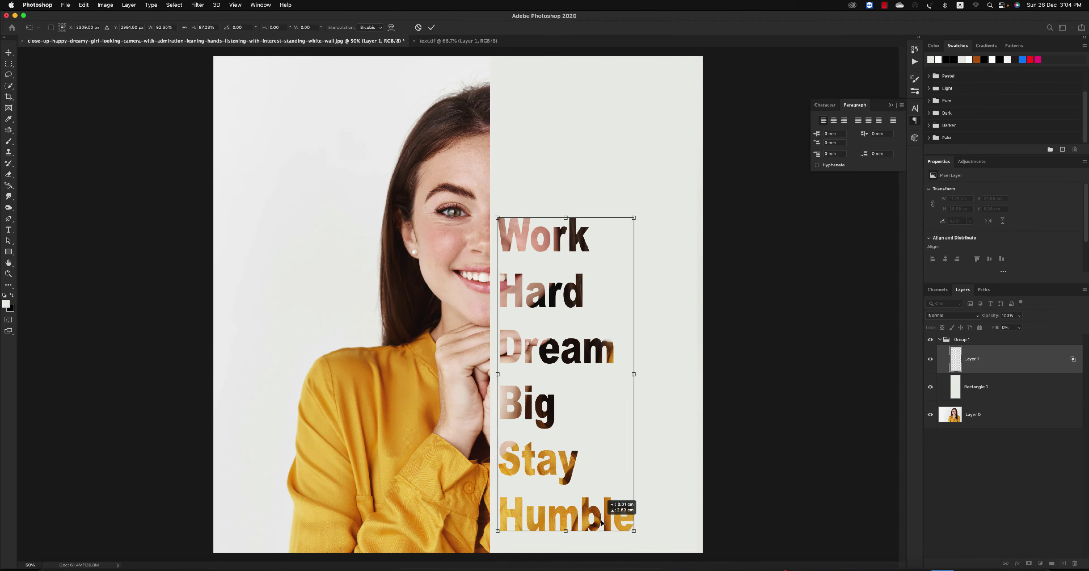
pyautogui.moveTo(638, 534); pyautogui.dragTo(649, 536)
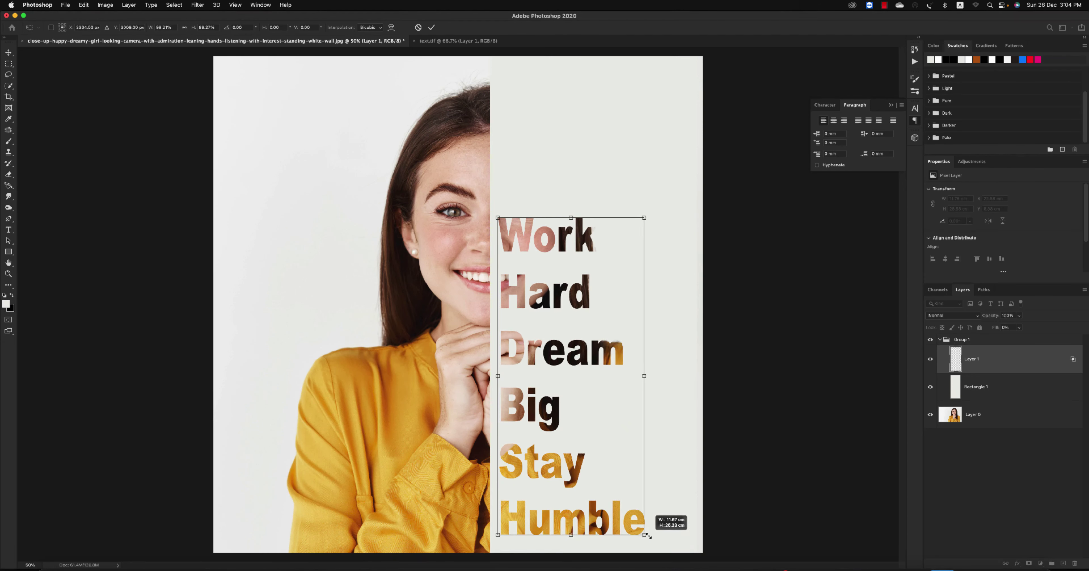
pyautogui.press('Return')
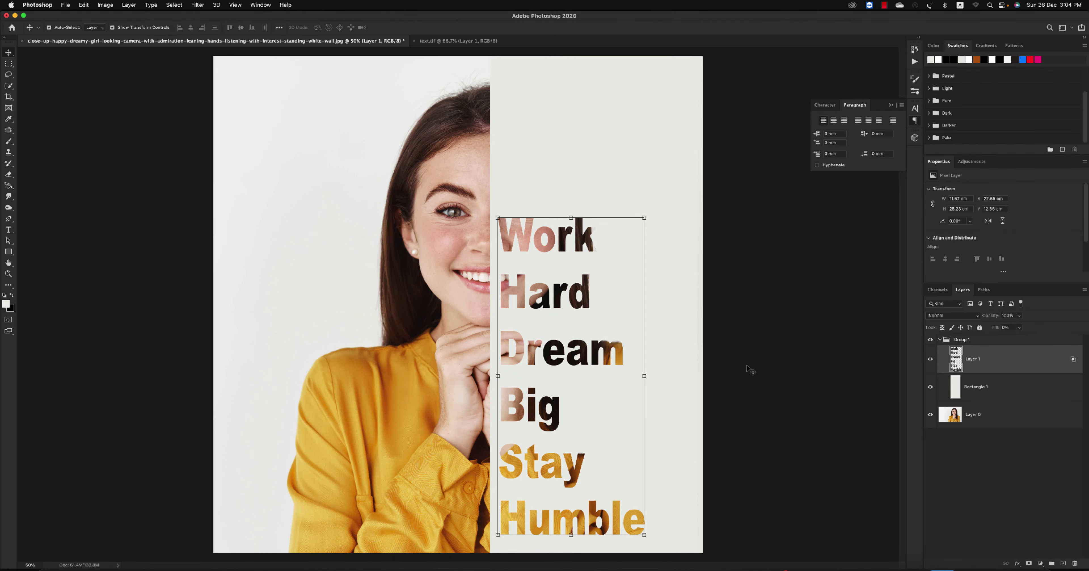
pyautogui.click(748, 369)
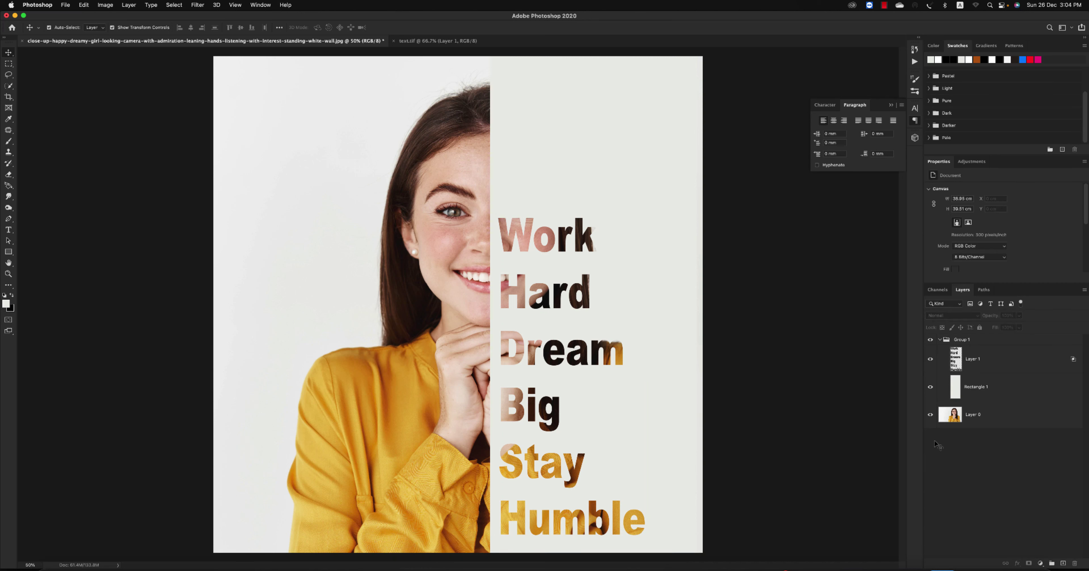
# Step: Draw an inset rectangle with no fill and a thick, roughly 50 px dark stroke
pyautogui.click(9, 251)
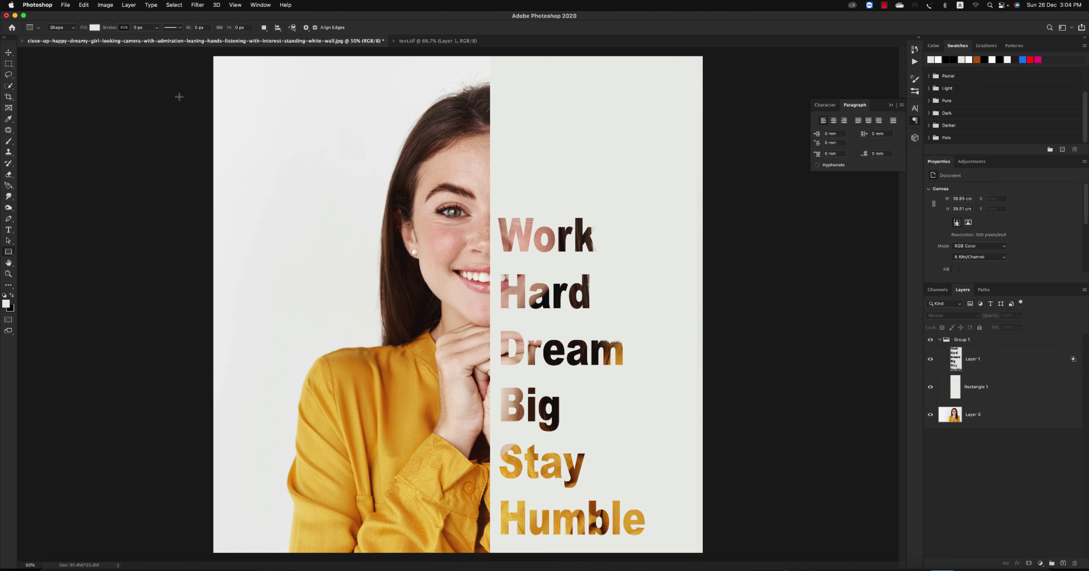
pyautogui.moveTo(229, 85); pyautogui.dragTo(683, 545)
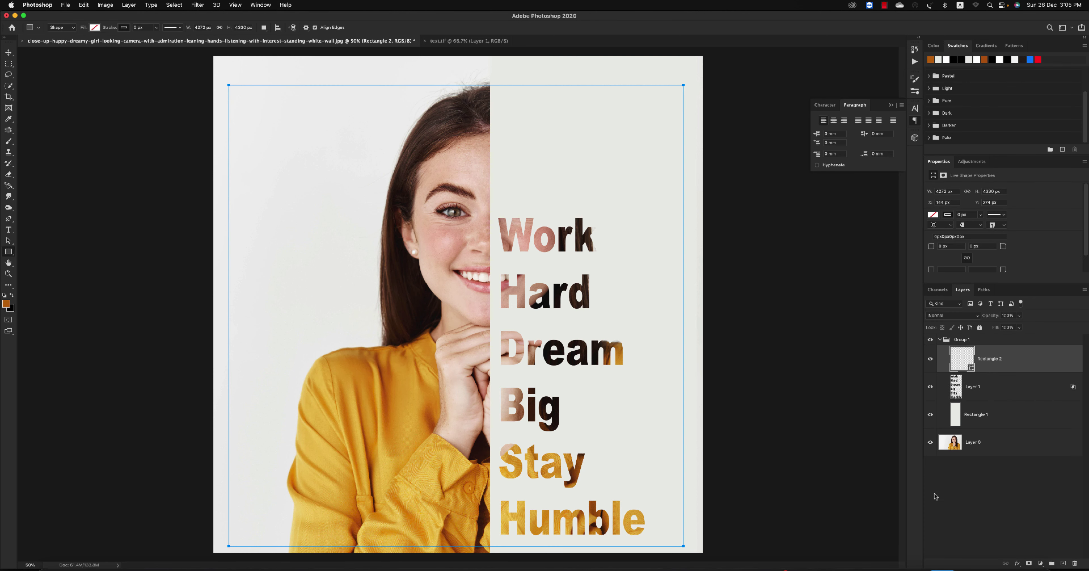
pyautogui.click(156, 27)
pyautogui.moveTo(160, 38); pyautogui.dragTo(175, 40)
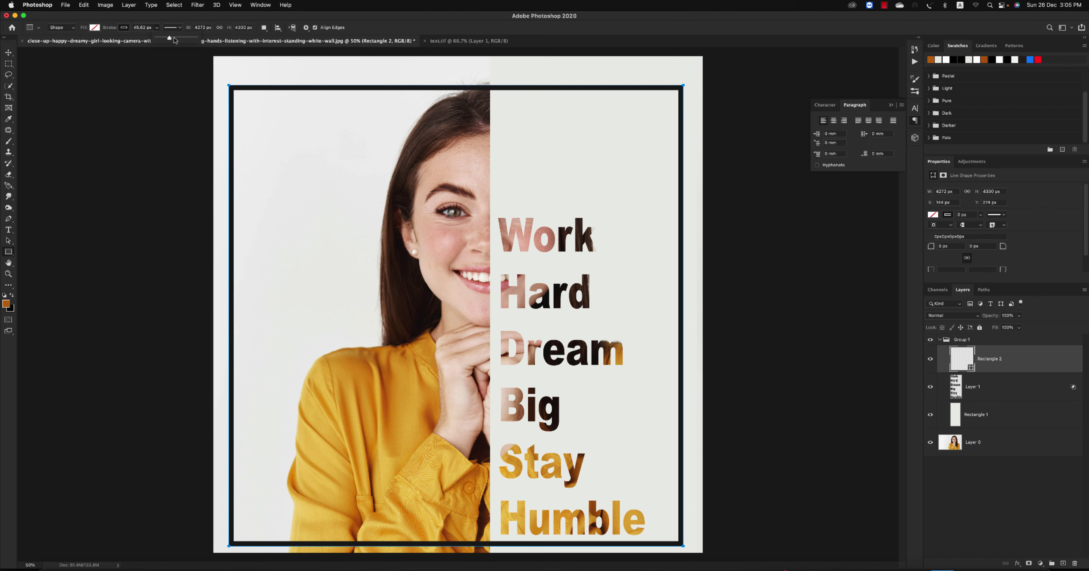
pyautogui.click(11, 53)
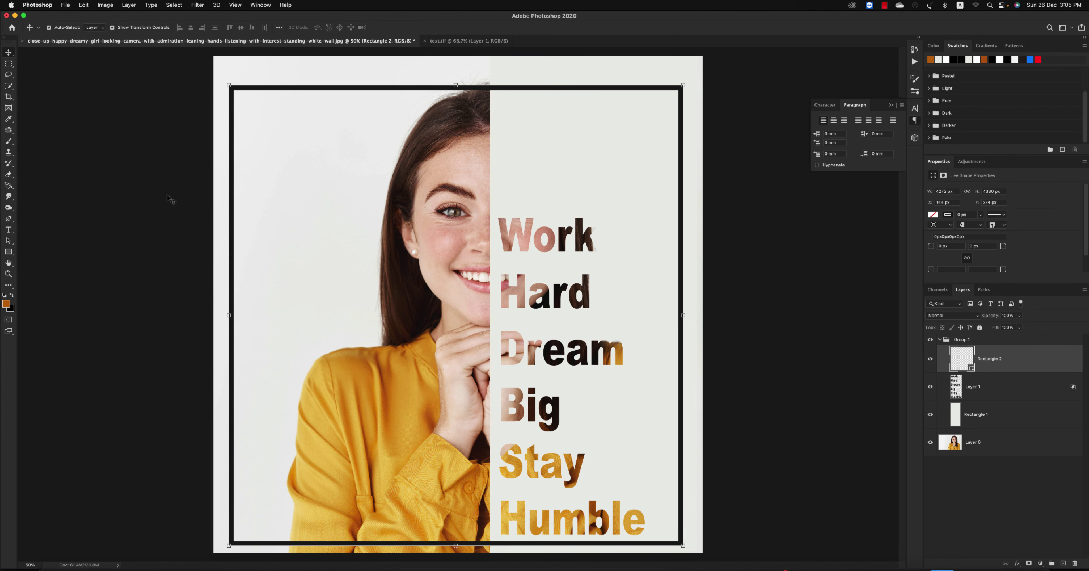
pyautogui.click(109, 178)
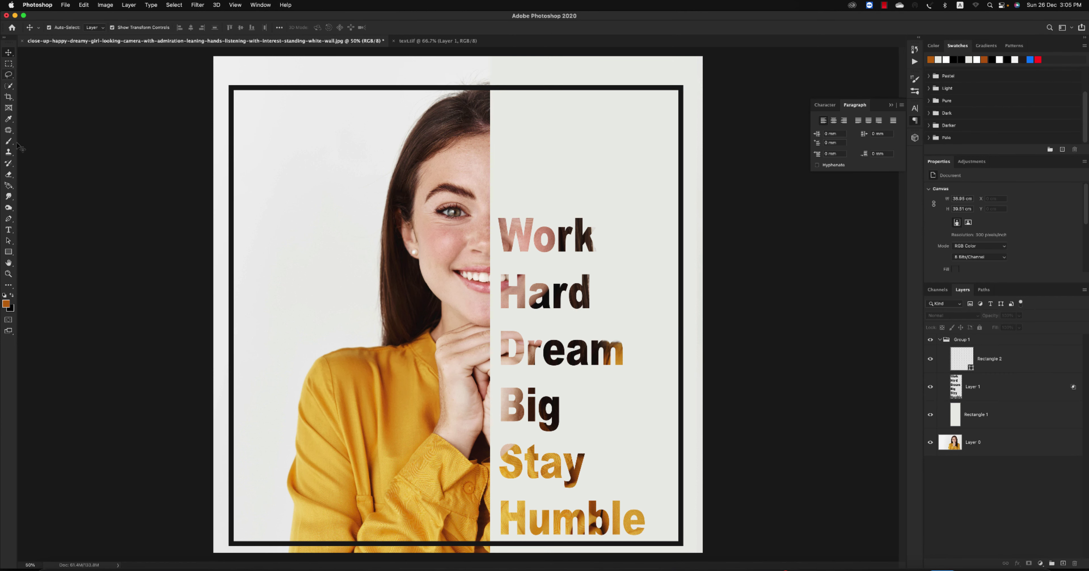
pyautogui.click(8, 252)
pyautogui.rightClick(8, 253)
# Step: Draw a trial ellipse at top right, undo it, and set the shape fill to orange
pyautogui.click(46, 268)
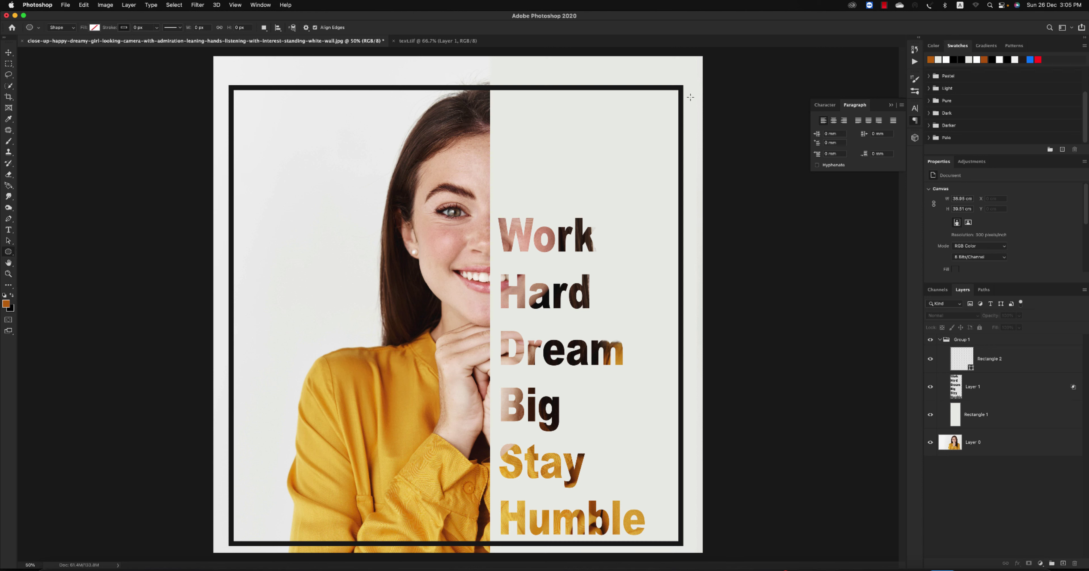
pyautogui.click(723, 142)
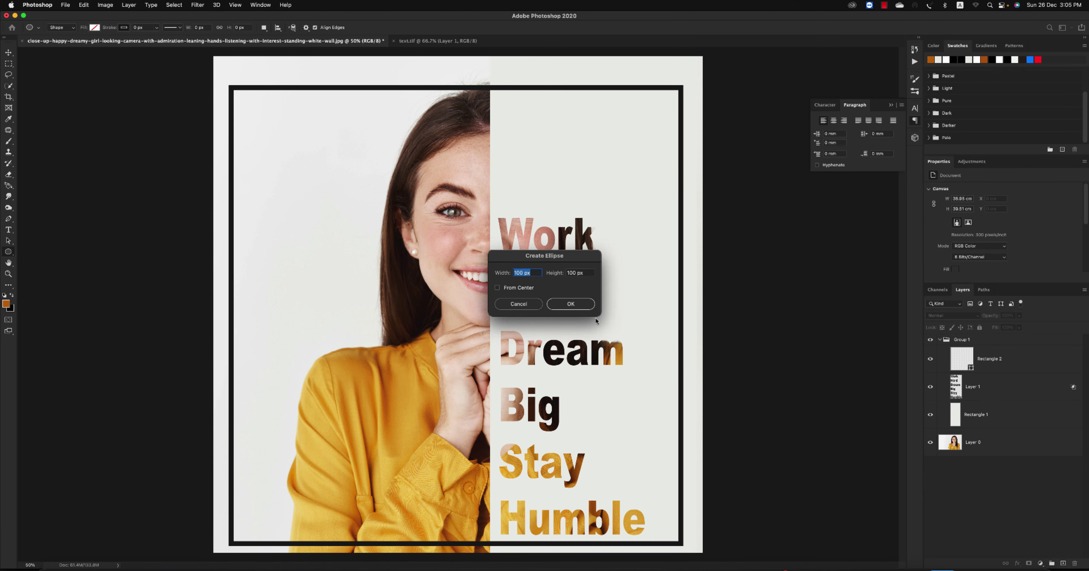
pyautogui.click(530, 311)
pyautogui.moveTo(779, 170); pyautogui.dragTo(577, 1)
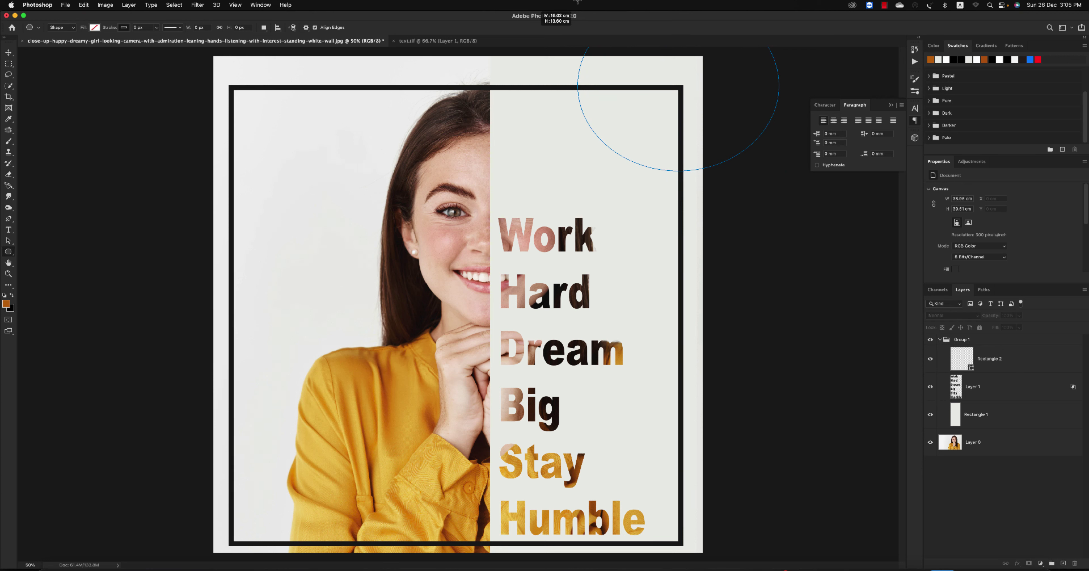
pyautogui.moveTo(578, 2); pyautogui.dragTo(579, 3)
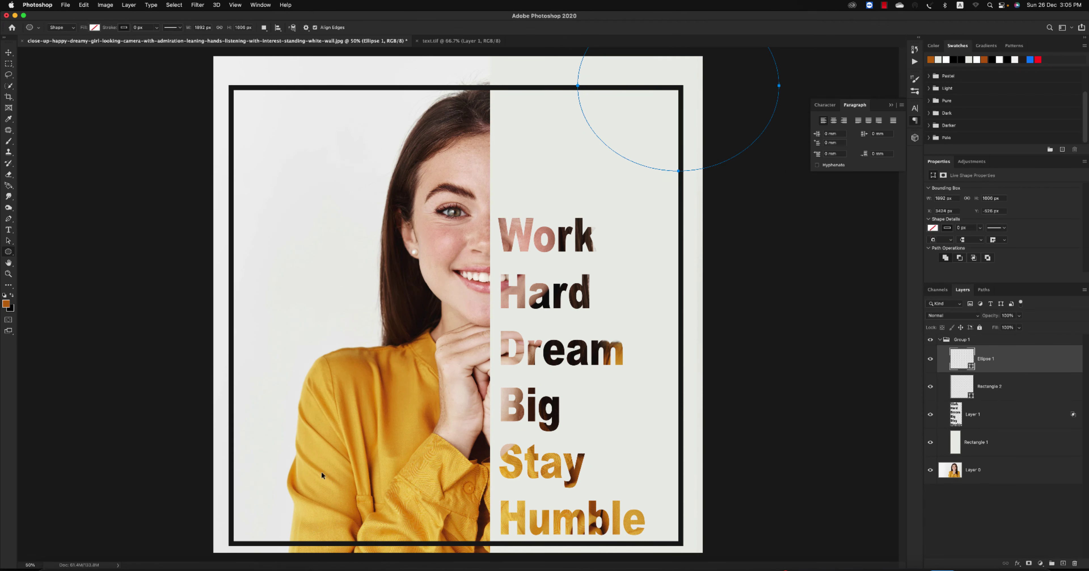
pyautogui.hotkey('ctrl', 'z')
pyautogui.click(94, 27)
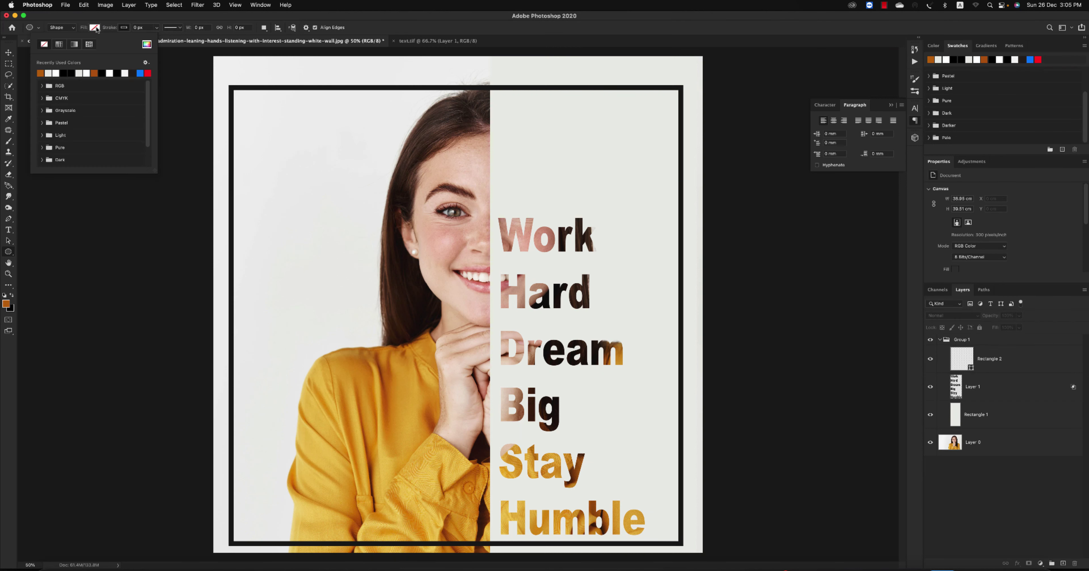
pyautogui.click(42, 73)
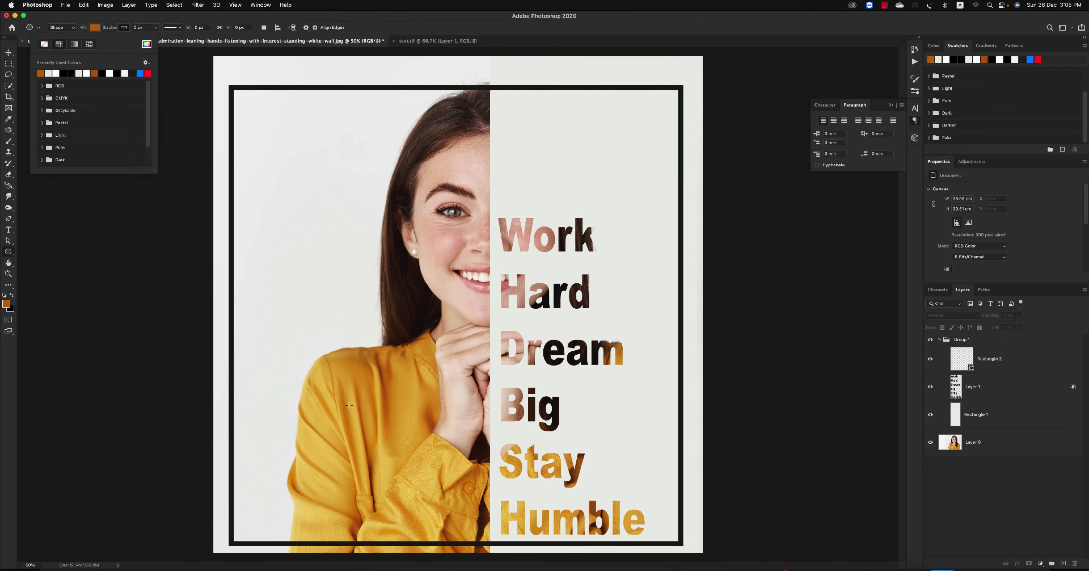
pyautogui.click(405, 432)
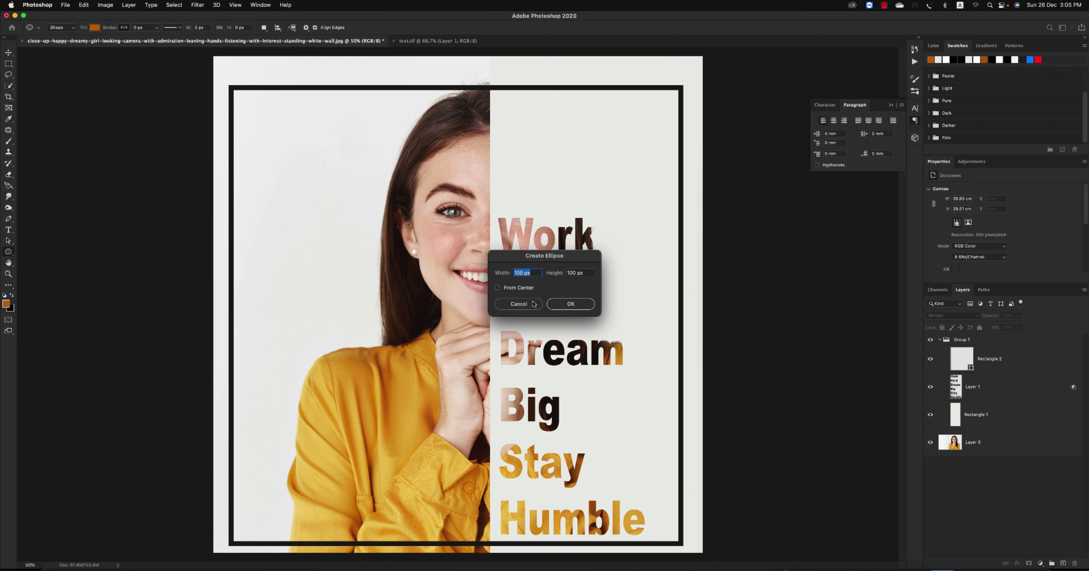
pyautogui.click(533, 303)
# Step: Sample the shirt's yellow and draw a circle, reshaped and moved into the top-right corner
pyautogui.press('i')
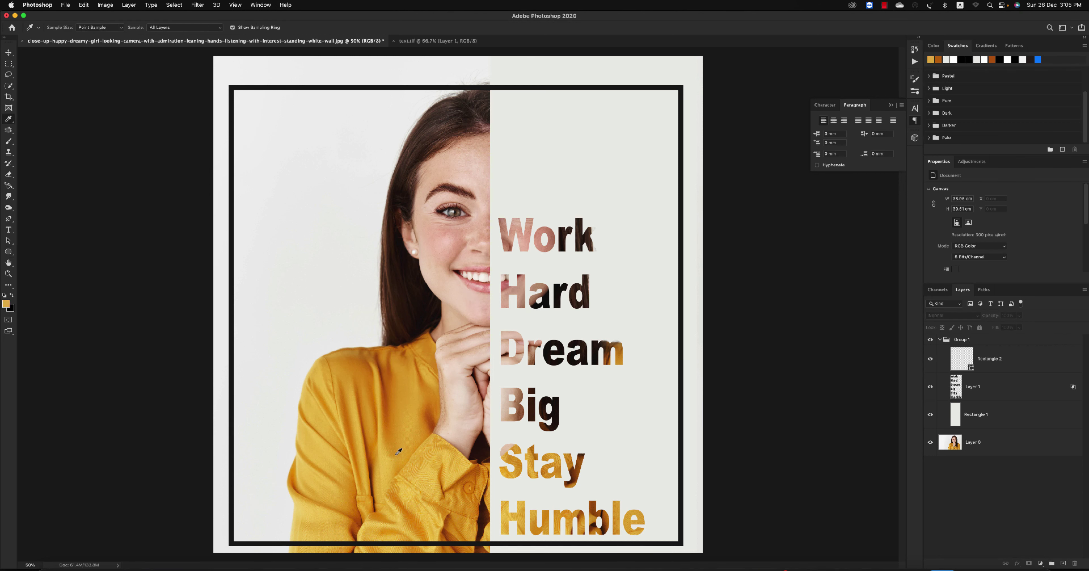
pyautogui.click(390, 461)
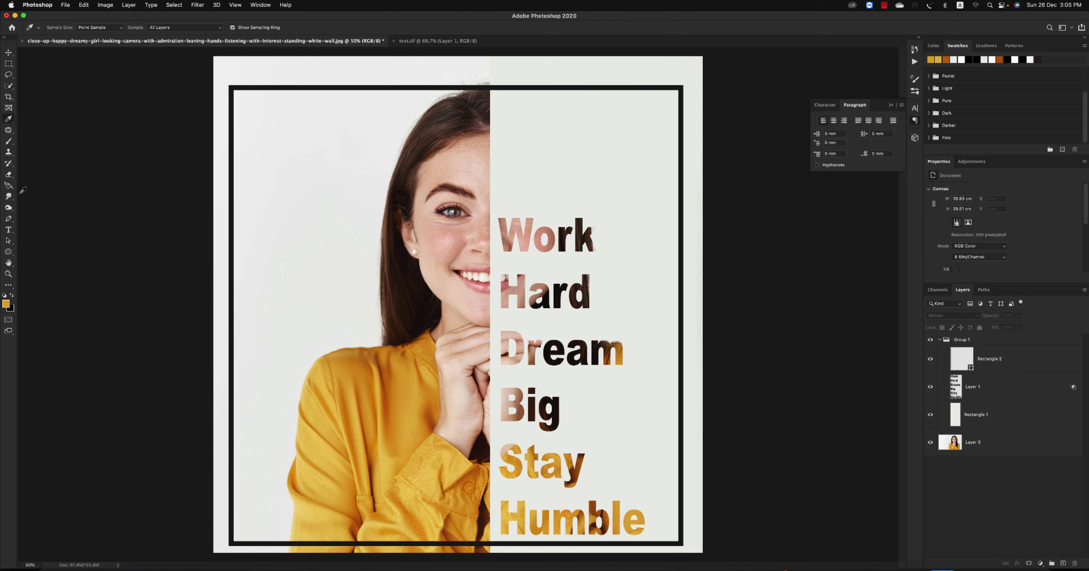
pyautogui.click(9, 252)
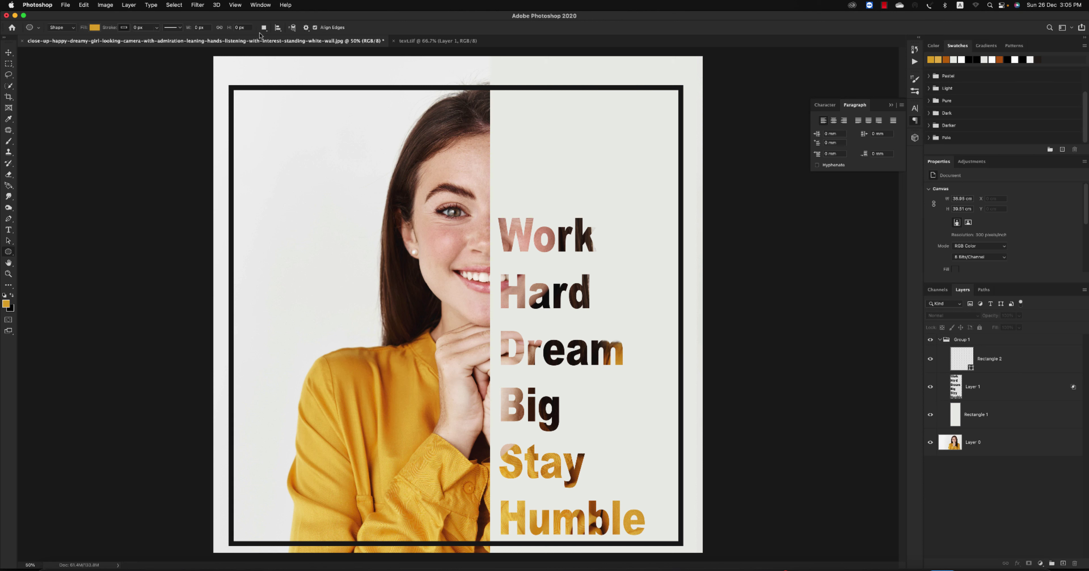
pyautogui.moveTo(609, 153); pyautogui.dragTo(841, 17)
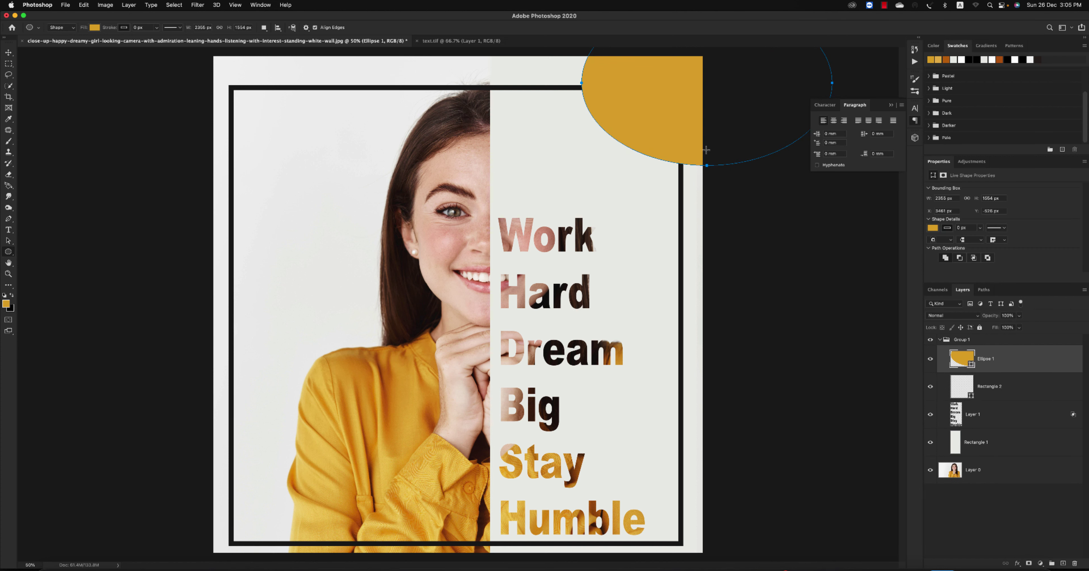
pyautogui.hotkey('ctrl', 't')
pyautogui.moveTo(708, 165); pyautogui.dragTo(689, 224)
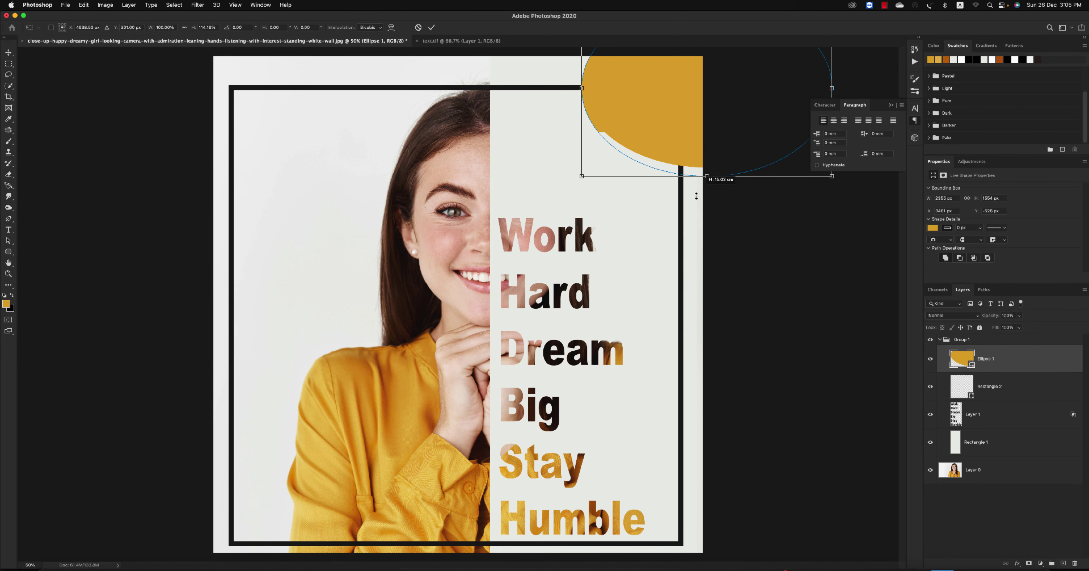
pyautogui.moveTo(668, 163); pyautogui.dragTo(627, 136)
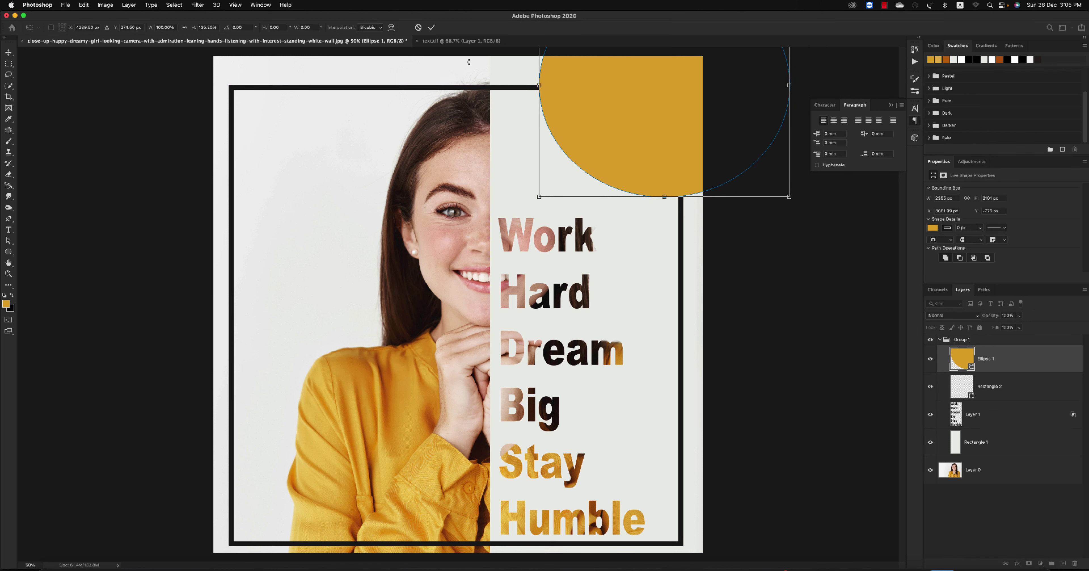
pyautogui.press('Return')
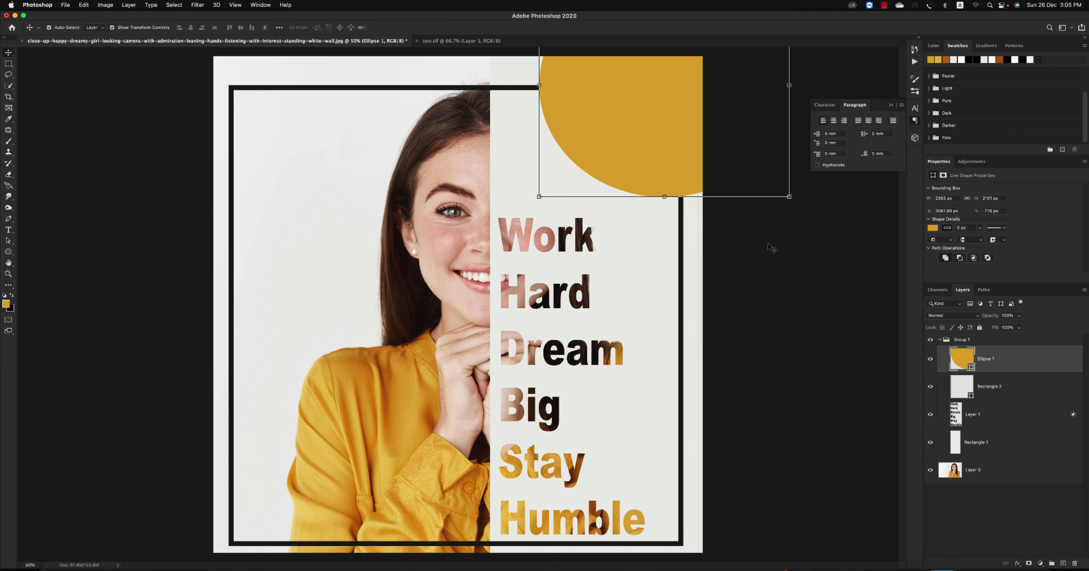
# Step: Stretch the dark frame's top edge upward toward the canvas top
pyautogui.click(782, 273)
pyautogui.click(489, 85)
pyautogui.hotkey('ctrl', 't')
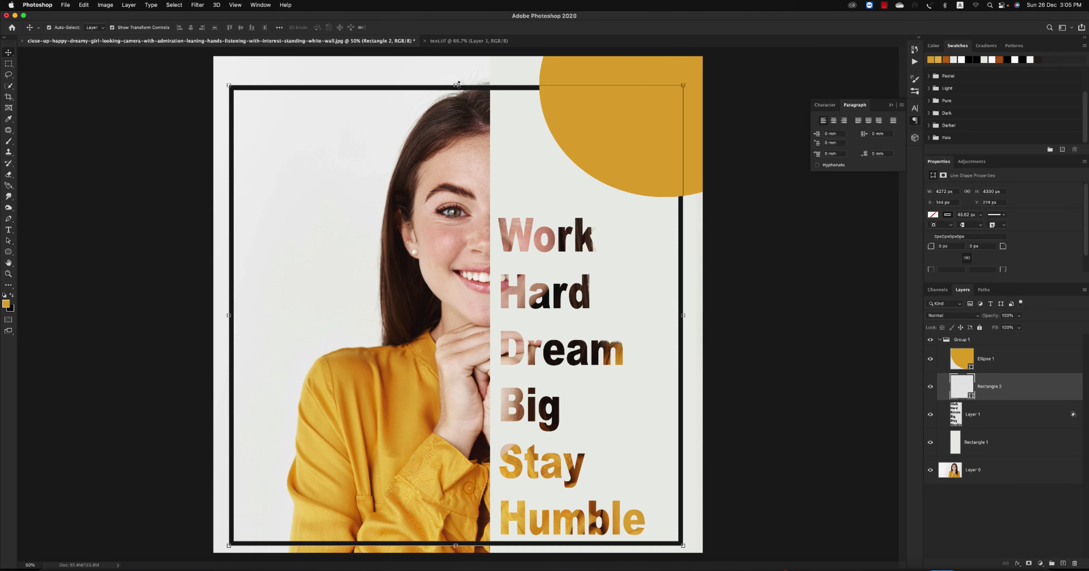
pyautogui.moveTo(456, 87); pyautogui.dragTo(462, 68)
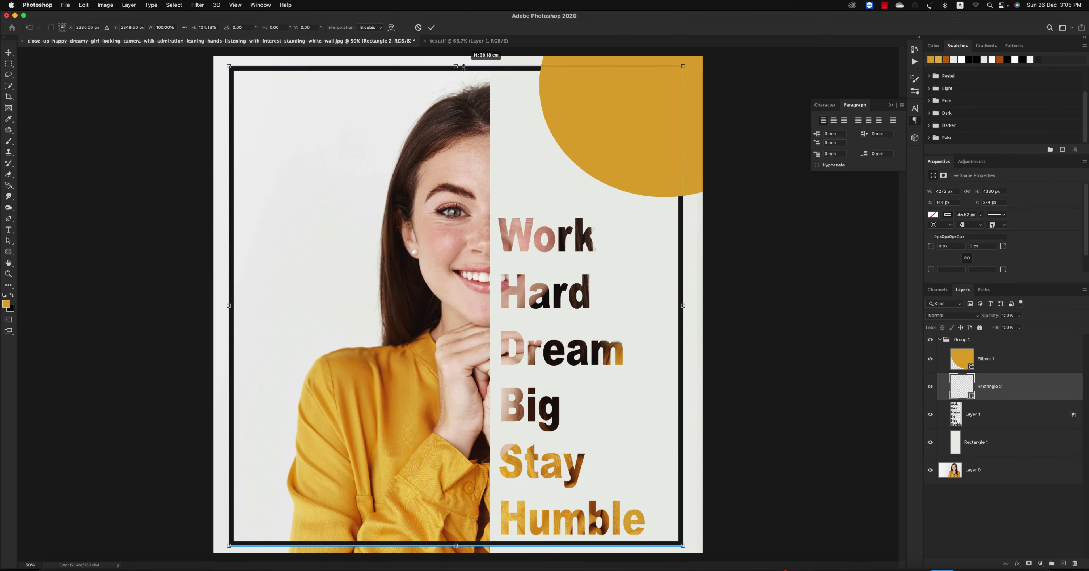
pyautogui.moveTo(463, 65); pyautogui.dragTo(464, 67)
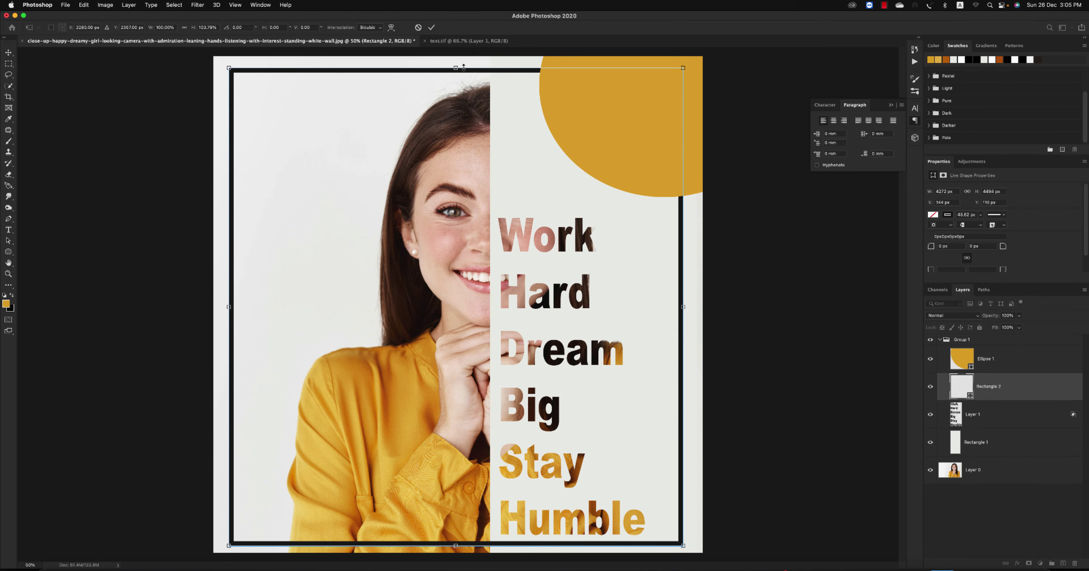
pyautogui.press('Return')
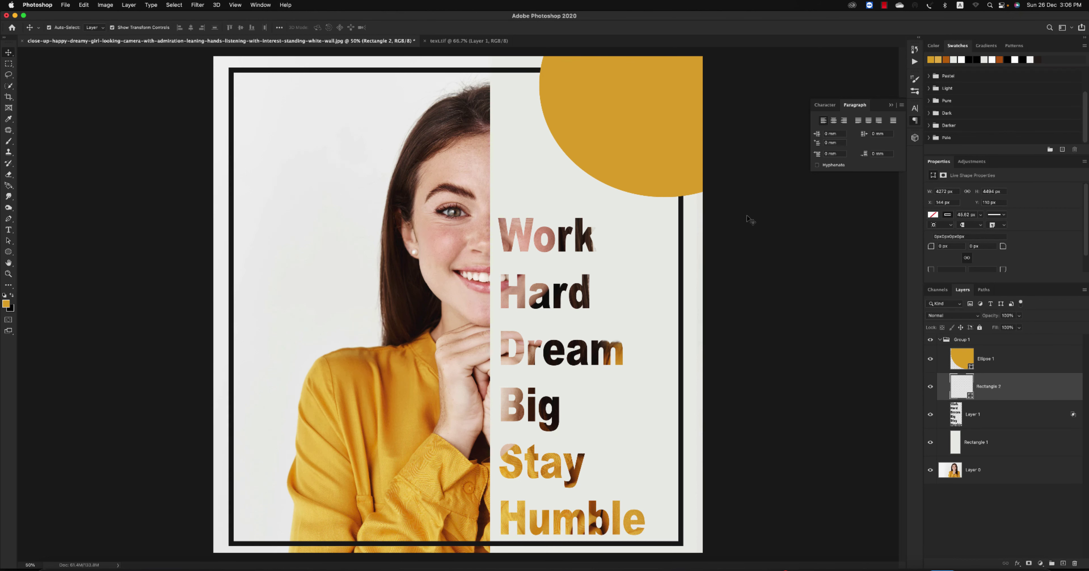
# Step: Copy the yellow circle to the top-left corner and fade it to very low opacity
pyautogui.click(657, 134)
pyautogui.moveTo(661, 130)
pyautogui.mouseDown()
pyautogui.moveTo(242, 124)
pyautogui.moveTo(220, 92)
pyautogui.mouseUp()
pyautogui.click(1019, 316)
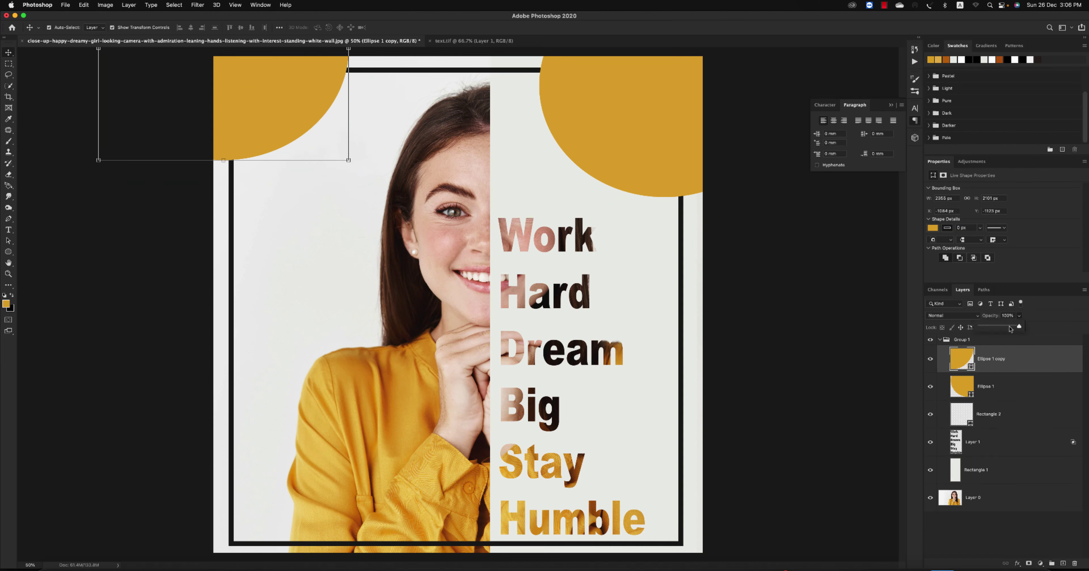
pyautogui.moveTo(1020, 325); pyautogui.dragTo(994, 328)
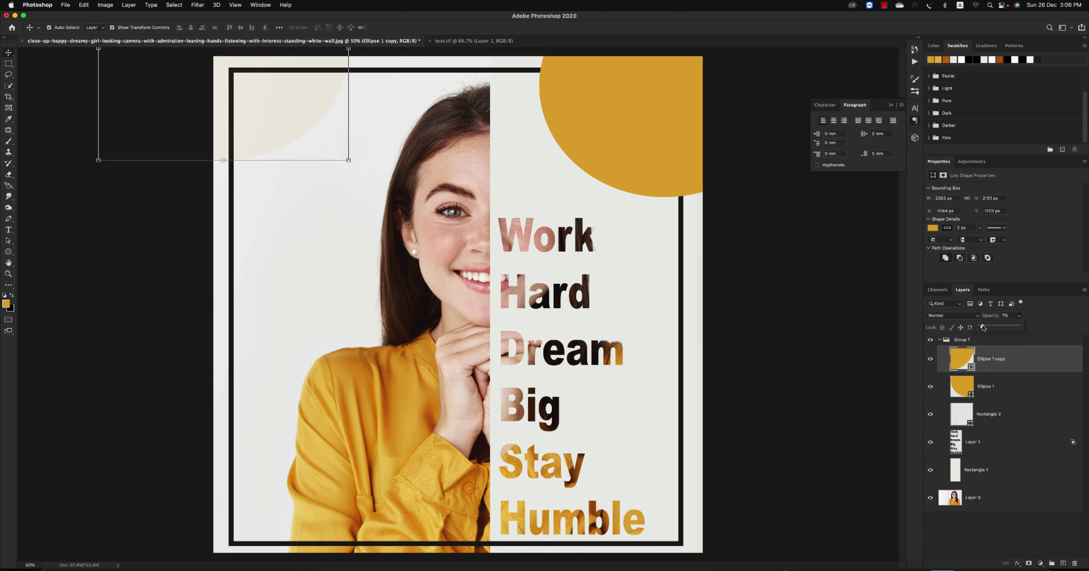
pyautogui.click(769, 329)
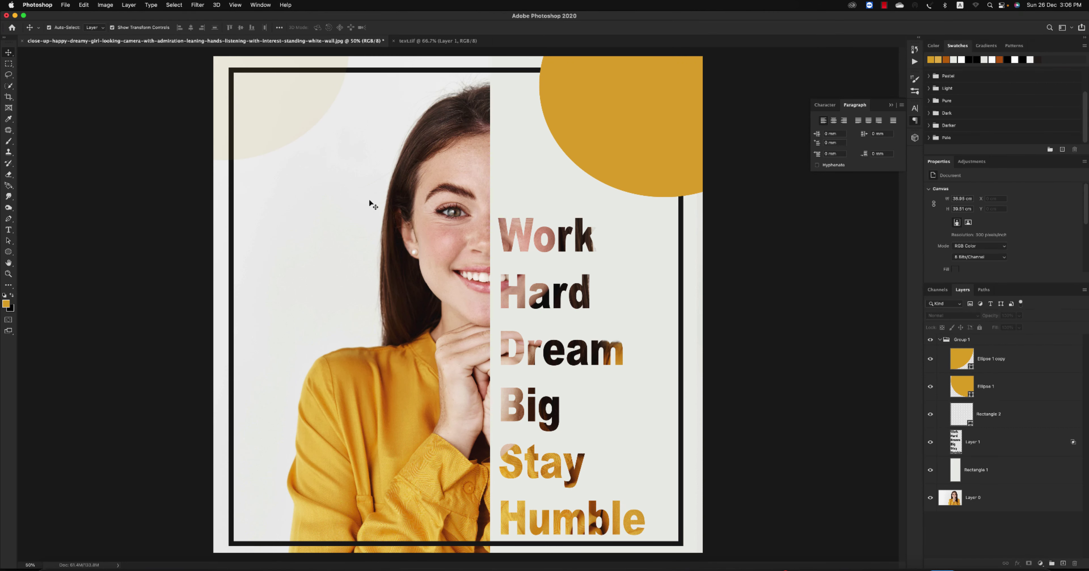
# Step: Shrink the knockout text block from its top-right corner and nudge it slightly left
pyautogui.click(667, 170)
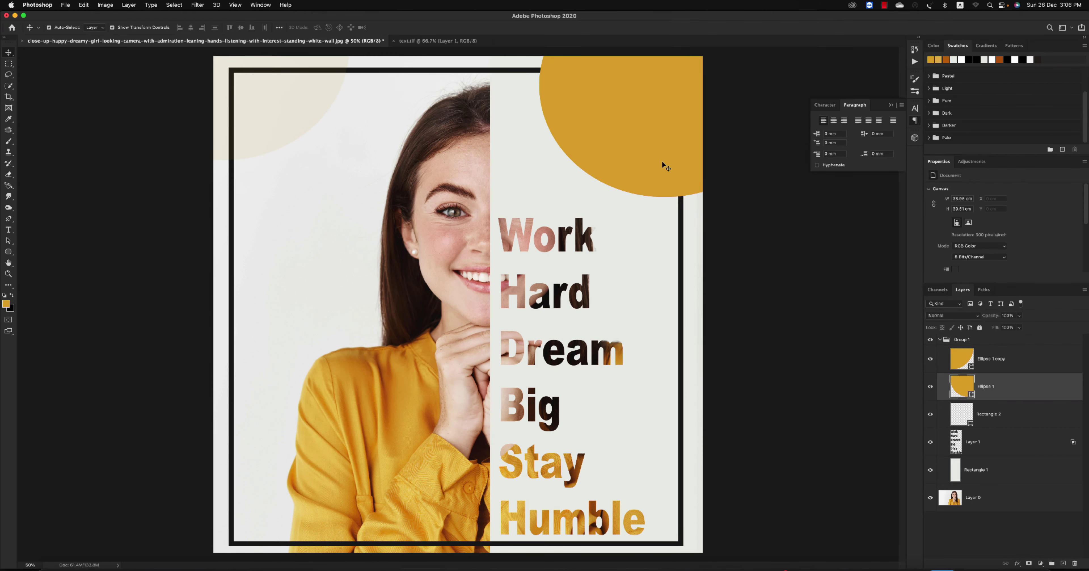
pyautogui.click(795, 298)
pyautogui.click(590, 238)
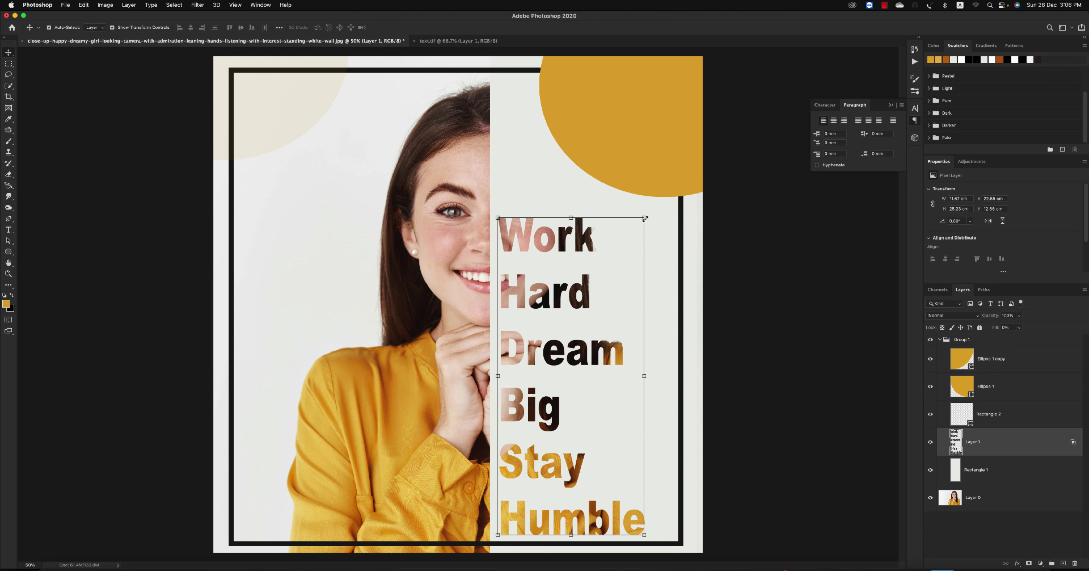
pyautogui.moveTo(645, 218); pyautogui.dragTo(638, 220)
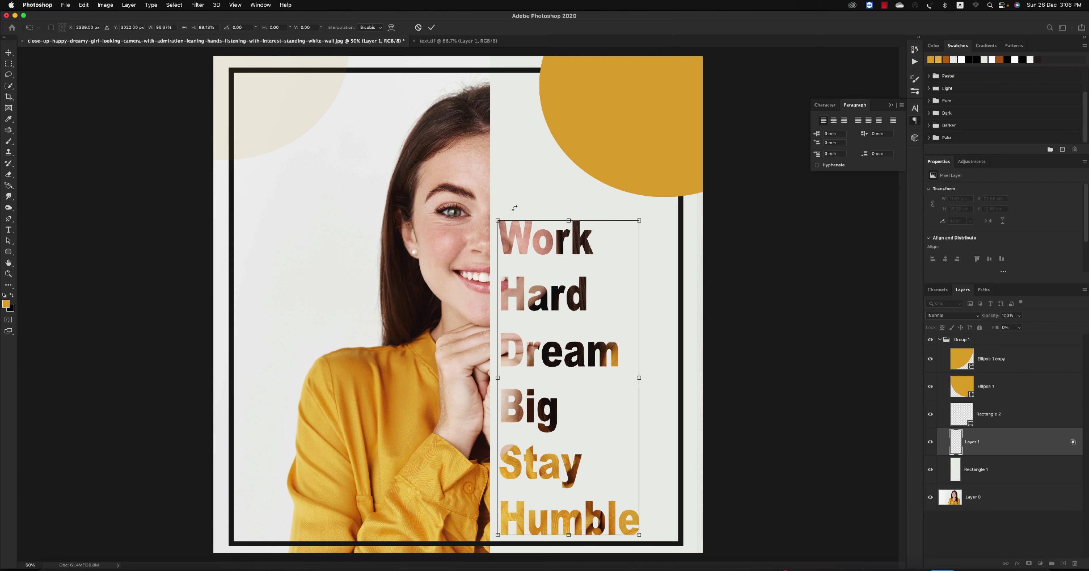
pyautogui.press('Return')
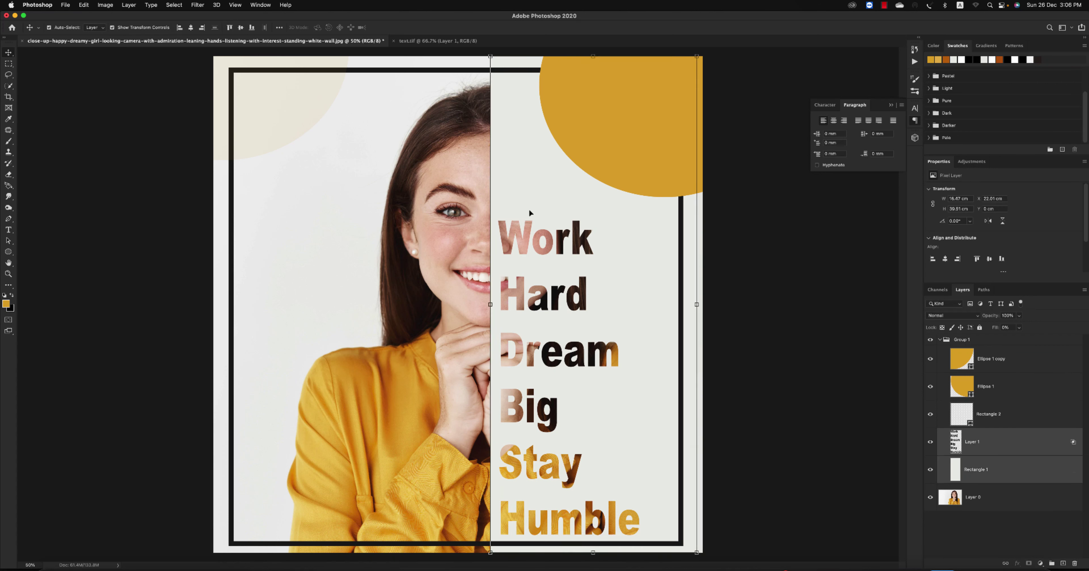
pyautogui.moveTo(531, 213); pyautogui.dragTo(526, 213)
pyautogui.click(776, 319)
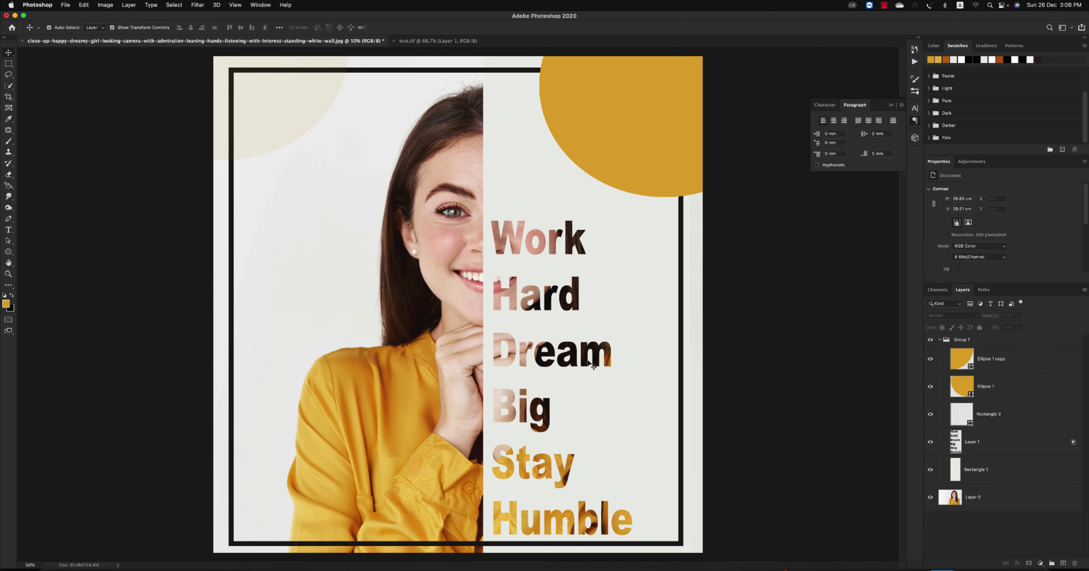
pyautogui.click(598, 351)
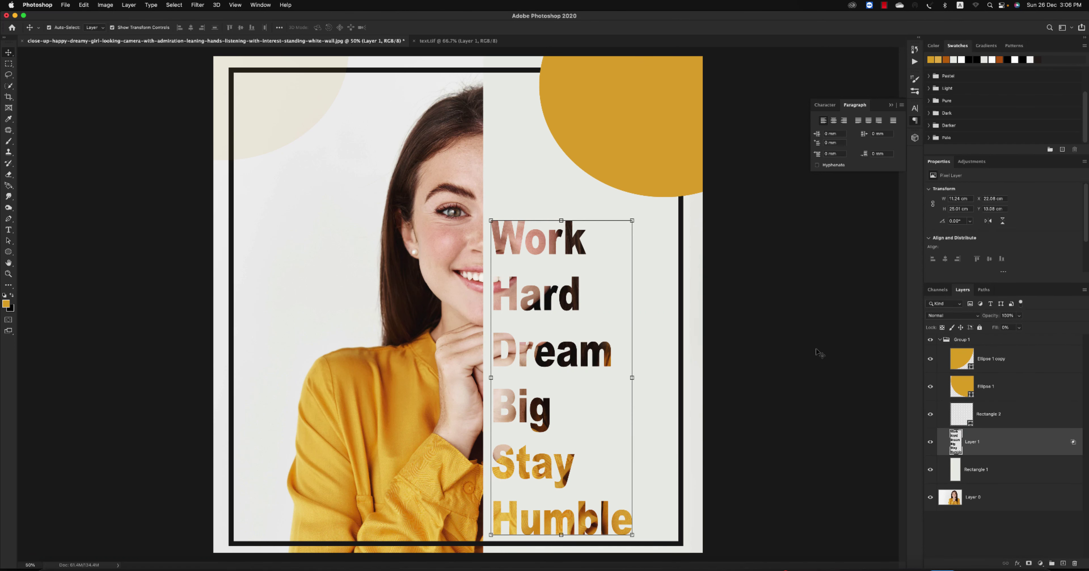
pyautogui.click(791, 333)
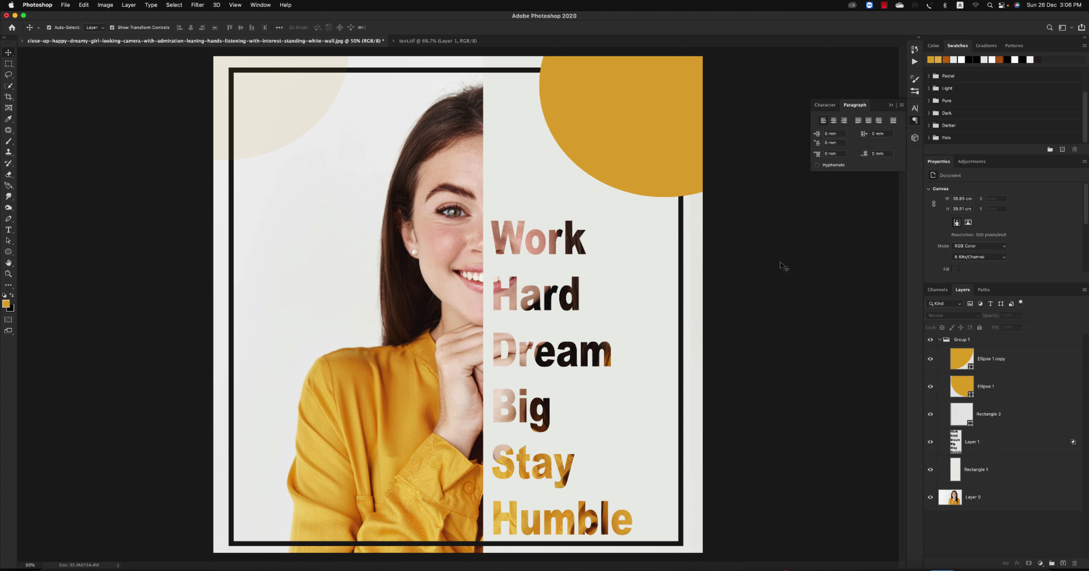
# Step: Enlarge the top-right yellow circle slightly downward
pyautogui.click(688, 164)
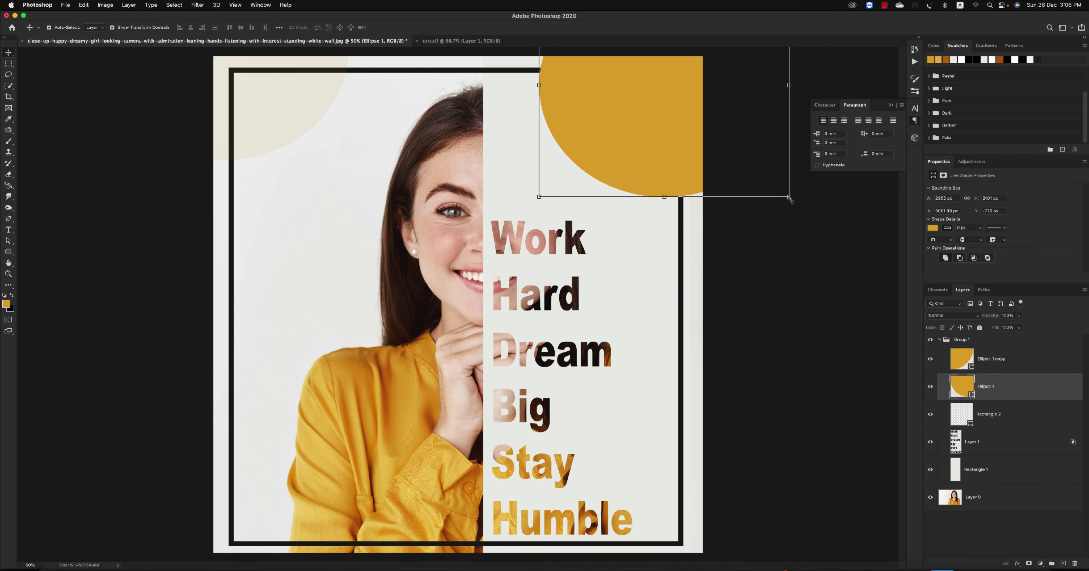
pyautogui.moveTo(790, 199); pyautogui.dragTo(791, 207)
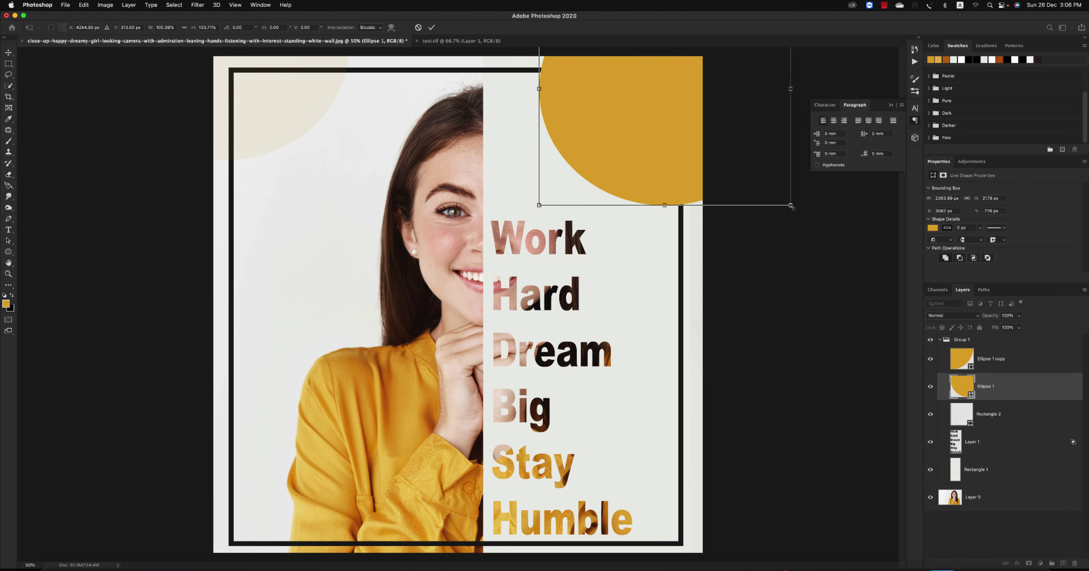
pyautogui.press('Return')
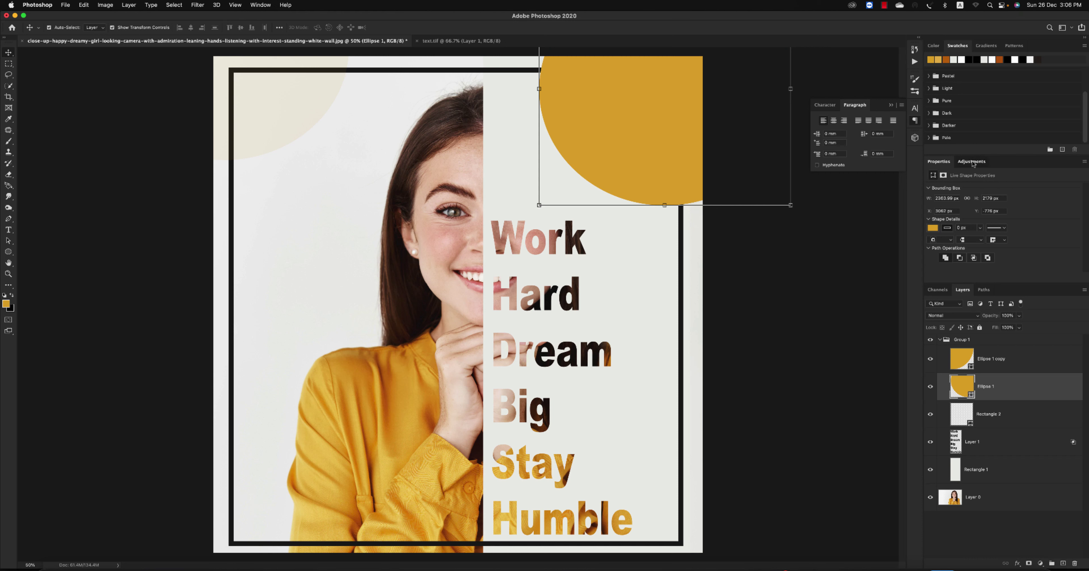
# Step: Add a Curves 1 layer clipped to Ellipse 1, bending the curve up to brighten the top-right circle
pyautogui.click(972, 161)
pyautogui.click(969, 181)
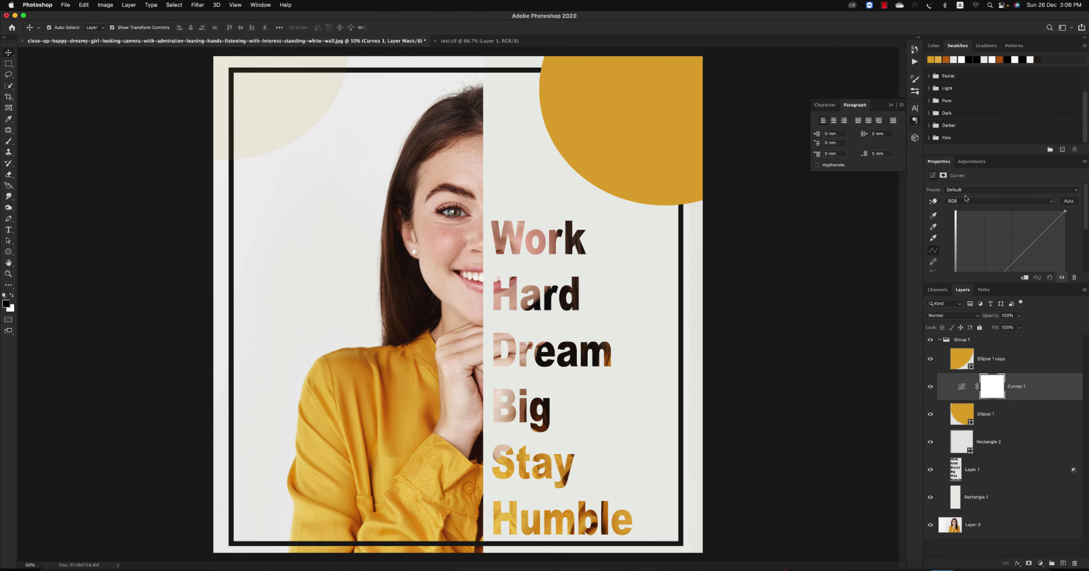
pyautogui.moveTo(1033, 247); pyautogui.dragTo(1025, 240)
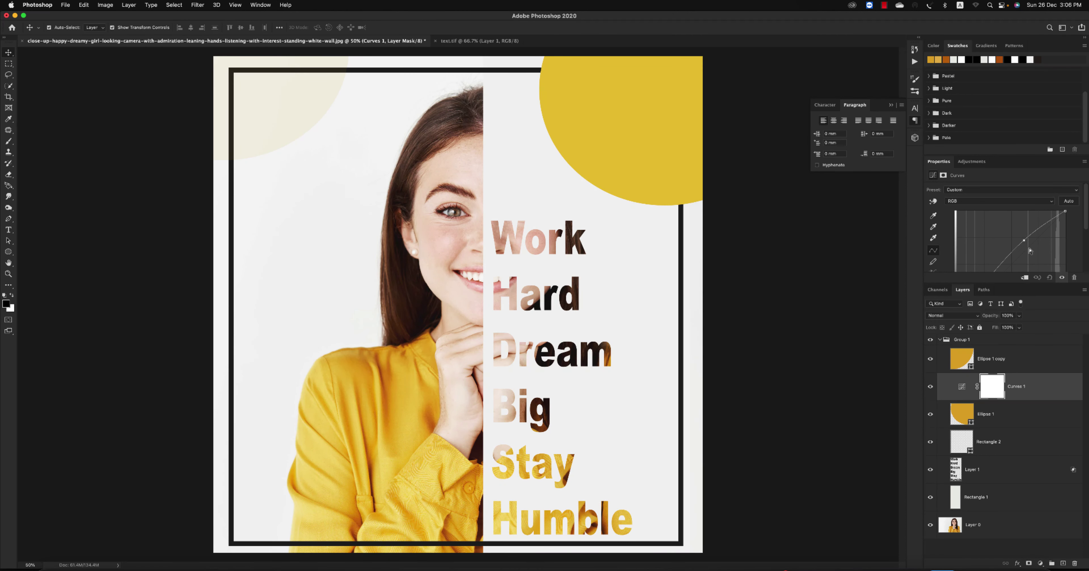
pyautogui.keyDown('alt'); pyautogui.click(977, 398); pyautogui.keyUp('alt')
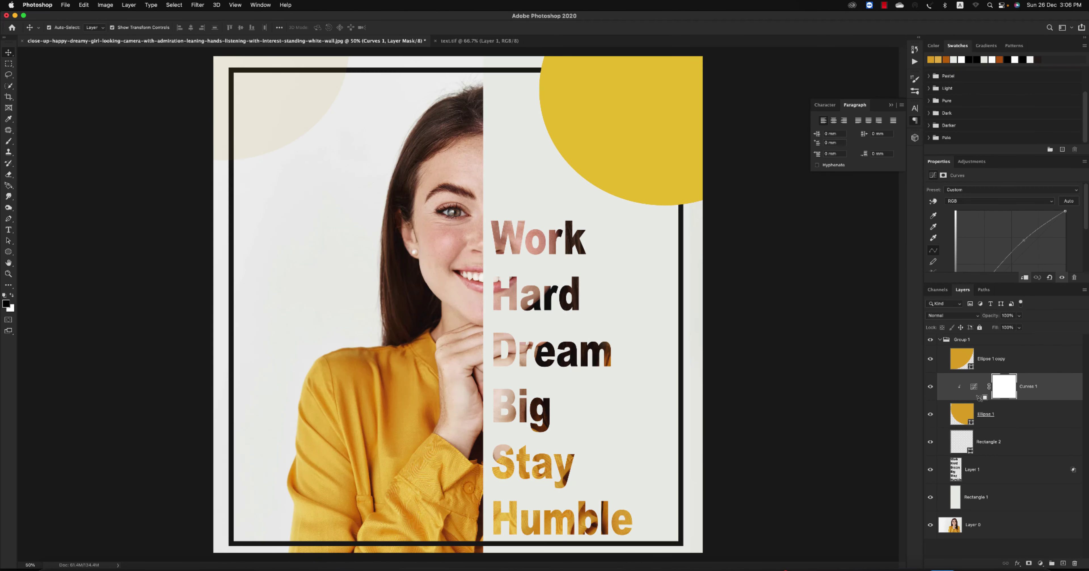
pyautogui.moveTo(1023, 240); pyautogui.dragTo(1027, 241)
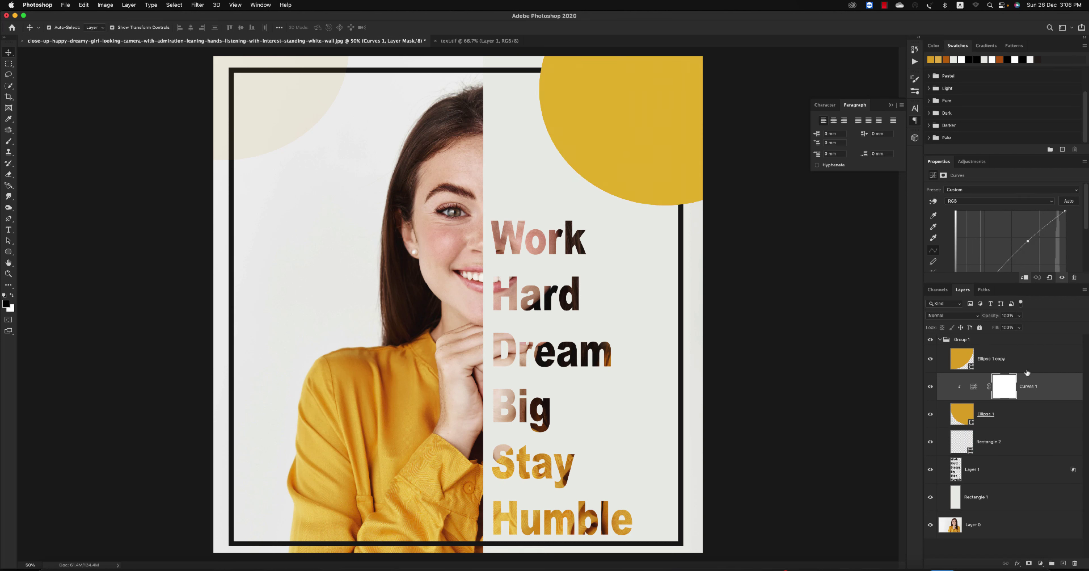
# Step: Collapse and deselect Group 1, then open Save As in TIFF format with the file name field active
pyautogui.click(941, 340)
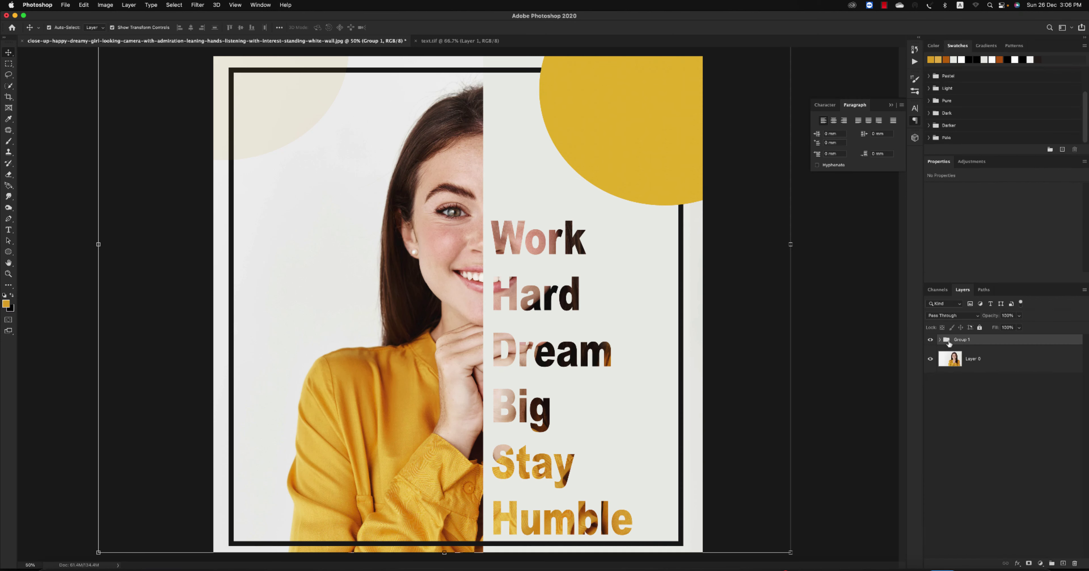
pyautogui.click(718, 286)
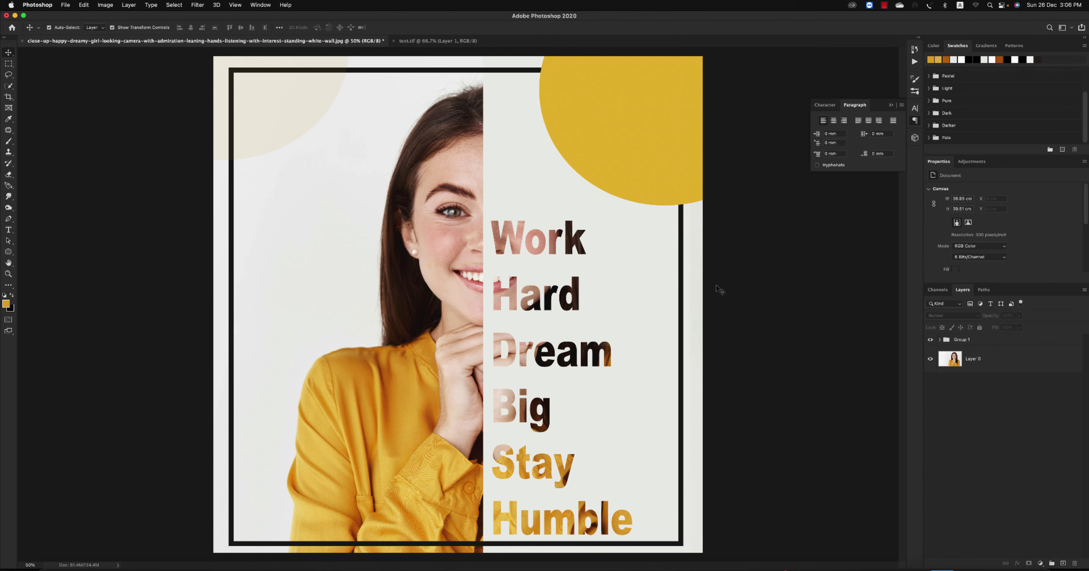
pyautogui.click(65, 6)
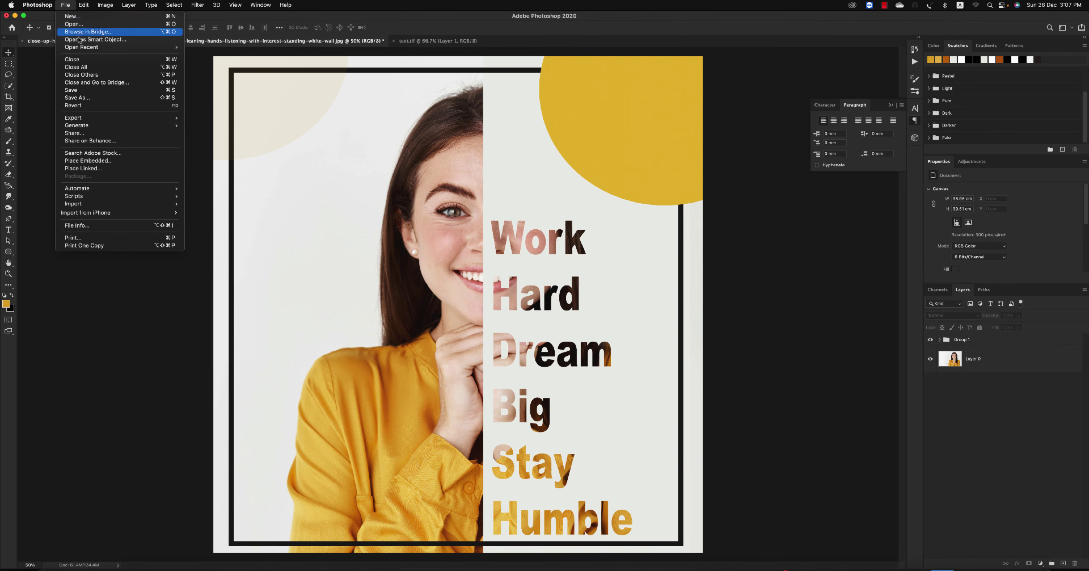
pyautogui.click(84, 90)
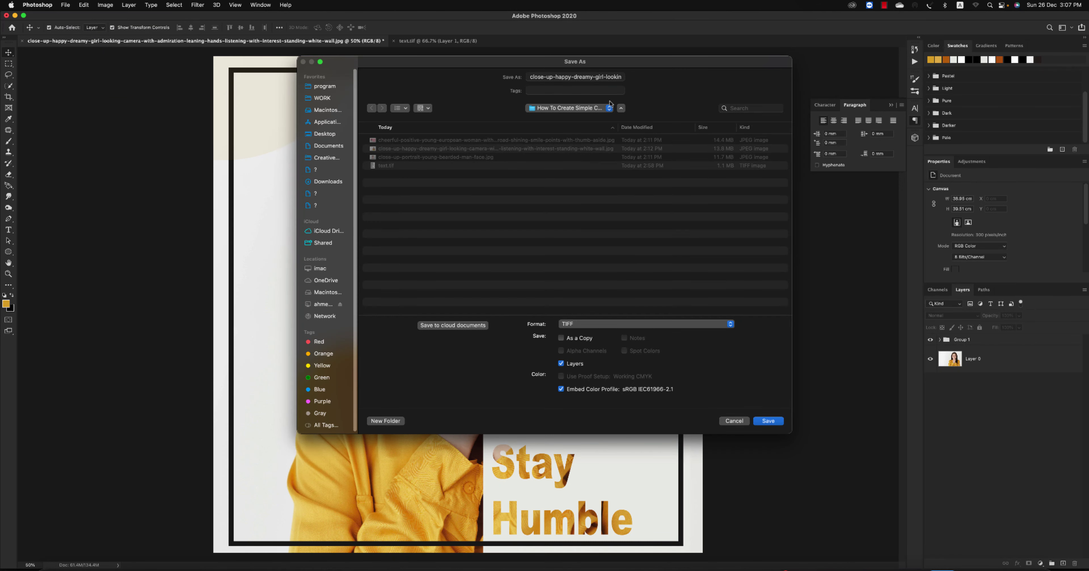
pyautogui.click(547, 76)
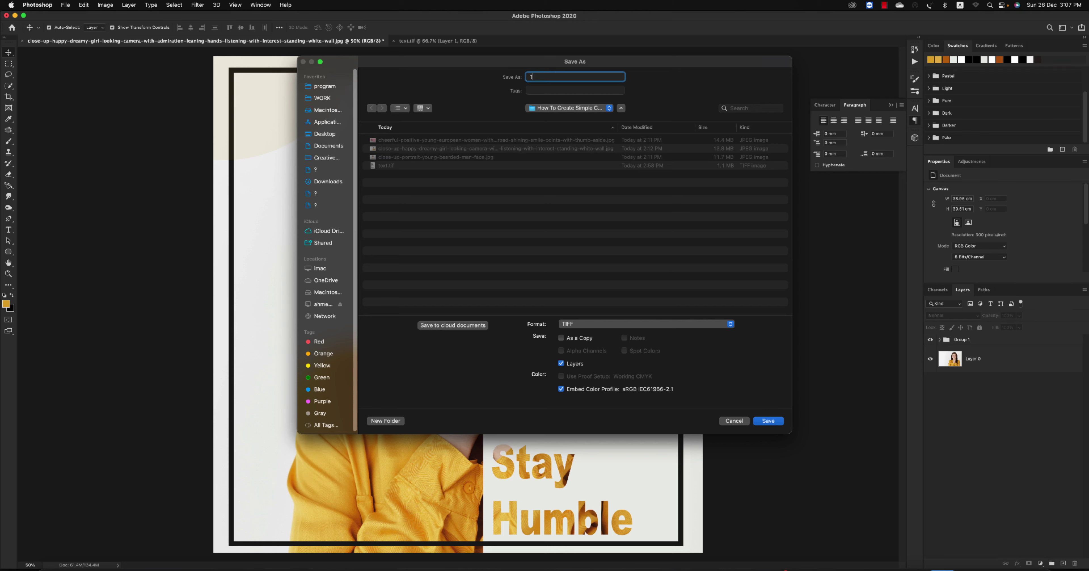